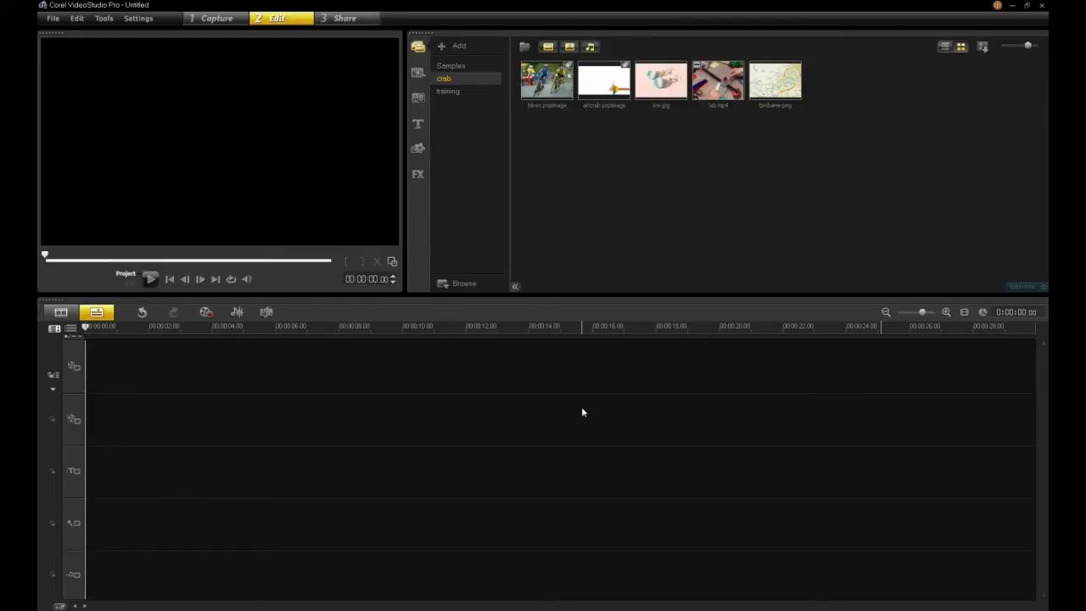
# Open the FX filter gallery and preview the RotoPen filter's a-to-b airplane sample
pyautogui.click(417, 175)
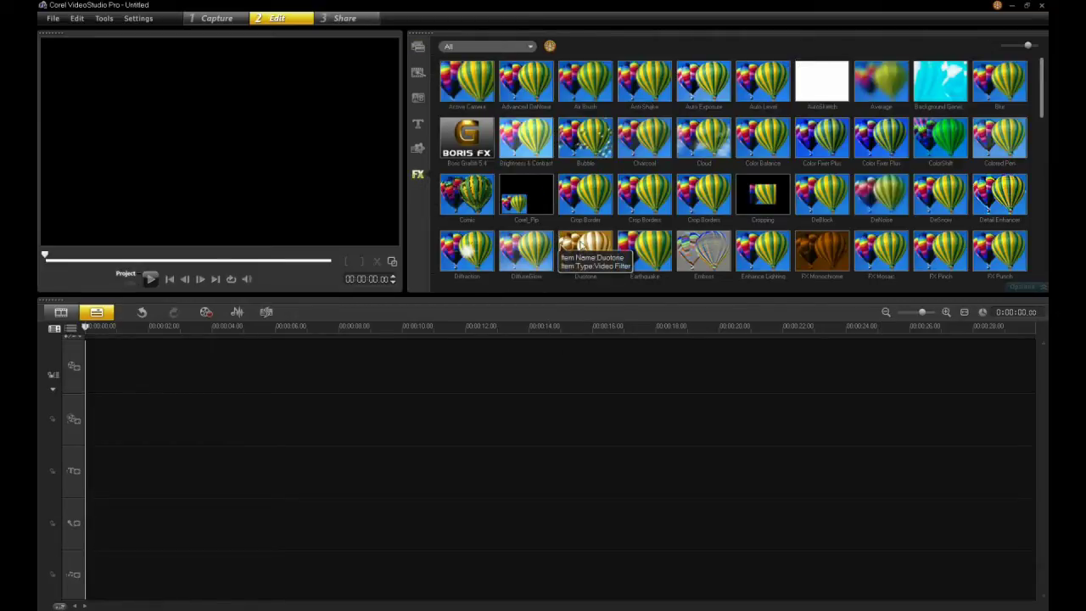
pyautogui.scroll(-1, 577, 246)
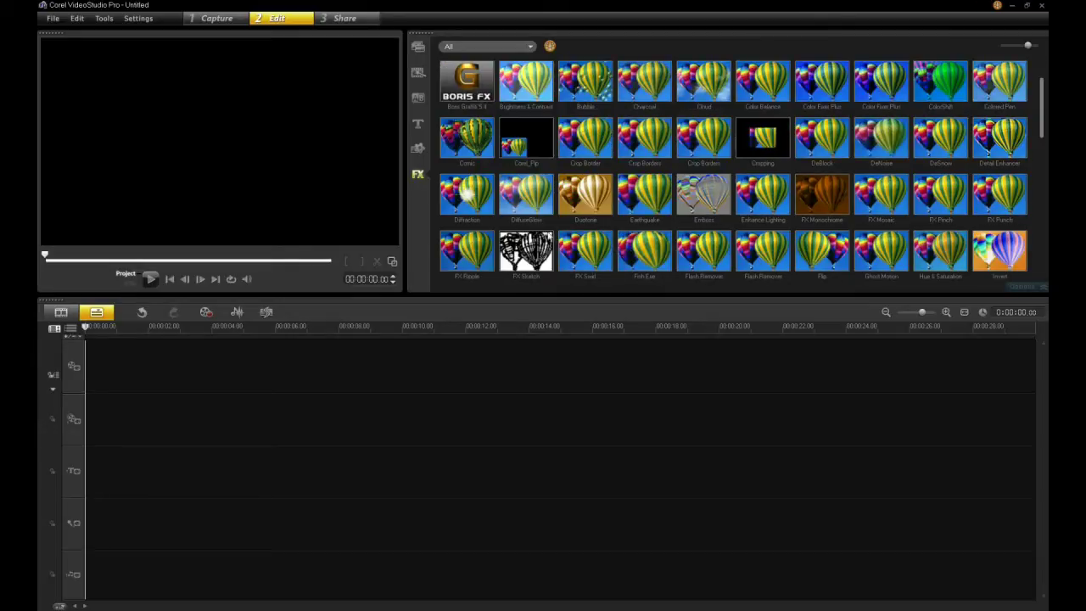
pyautogui.scroll(-2, 556, 242)
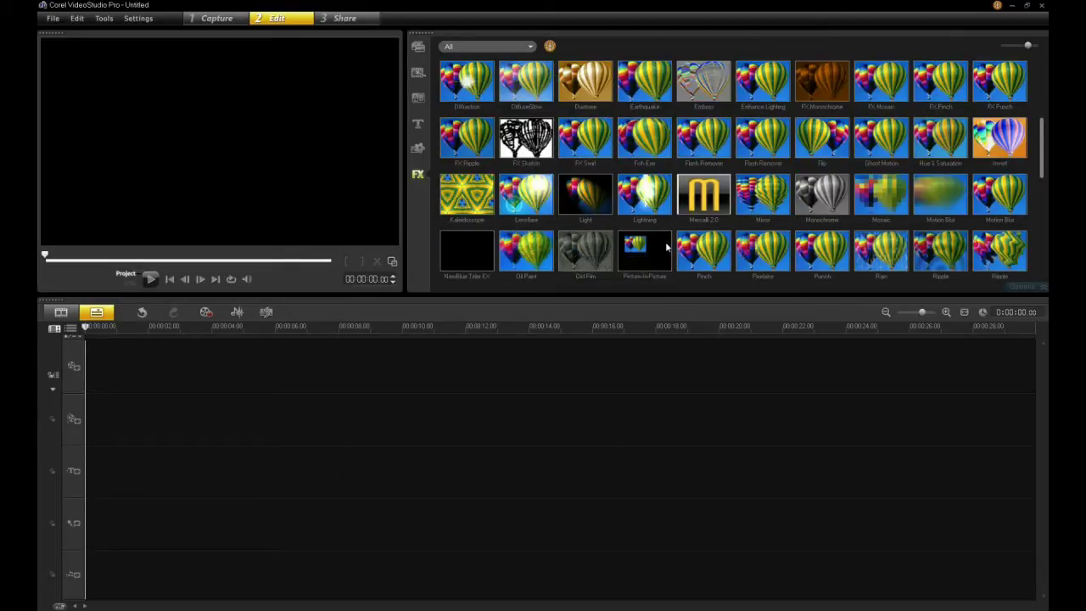
pyautogui.scroll(-2, 666, 247)
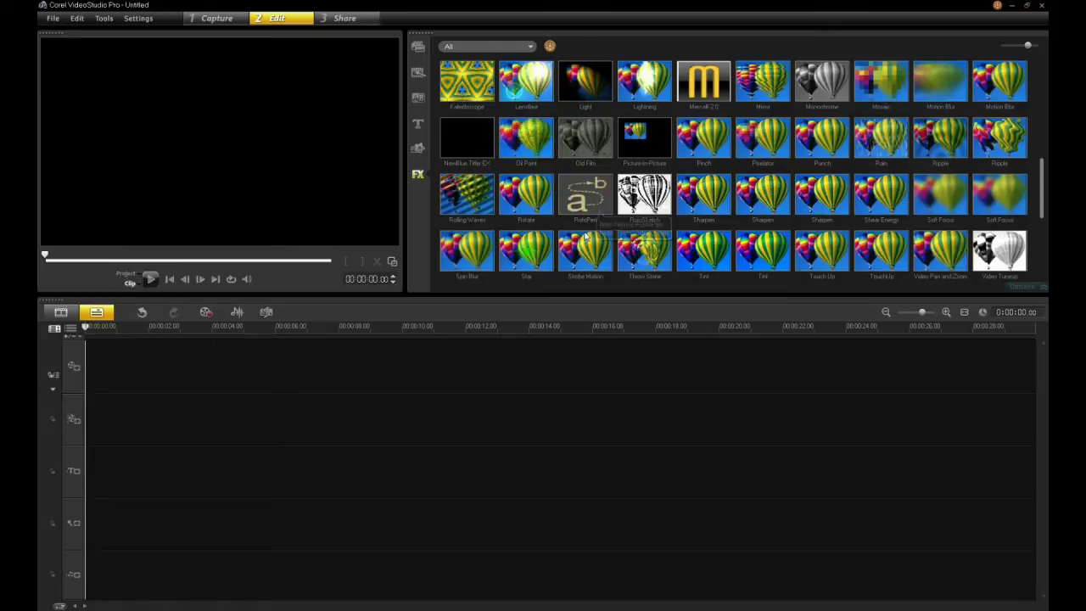
pyautogui.click(586, 216)
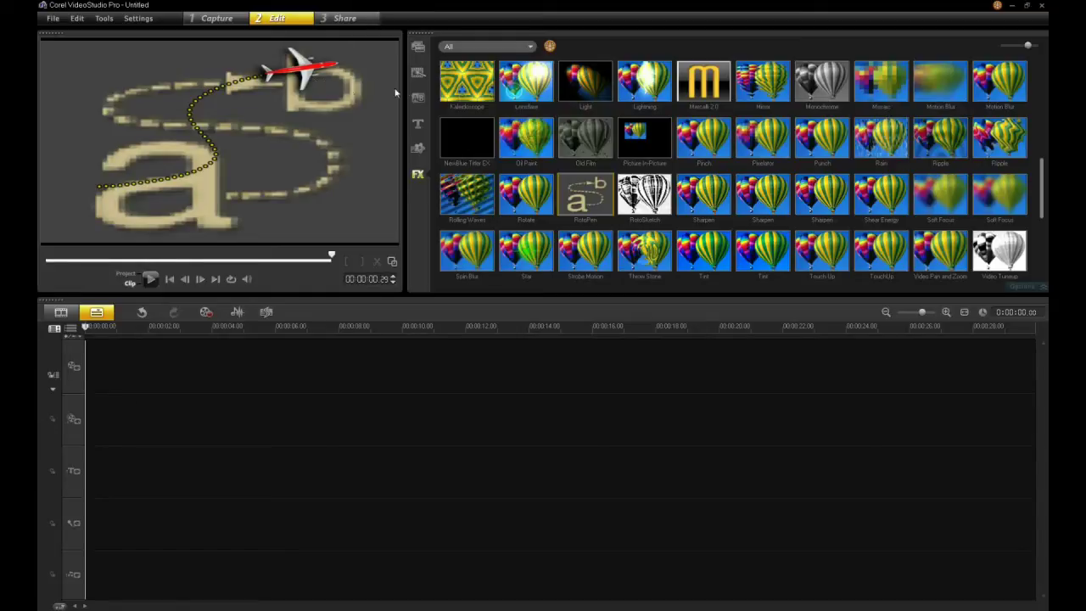
# Place brisbane.png on the video track, zoom the timeline and move the playhead to 00:00:01:02
pyautogui.click(418, 48)
pyautogui.moveTo(768, 89); pyautogui.dragTo(280, 369)
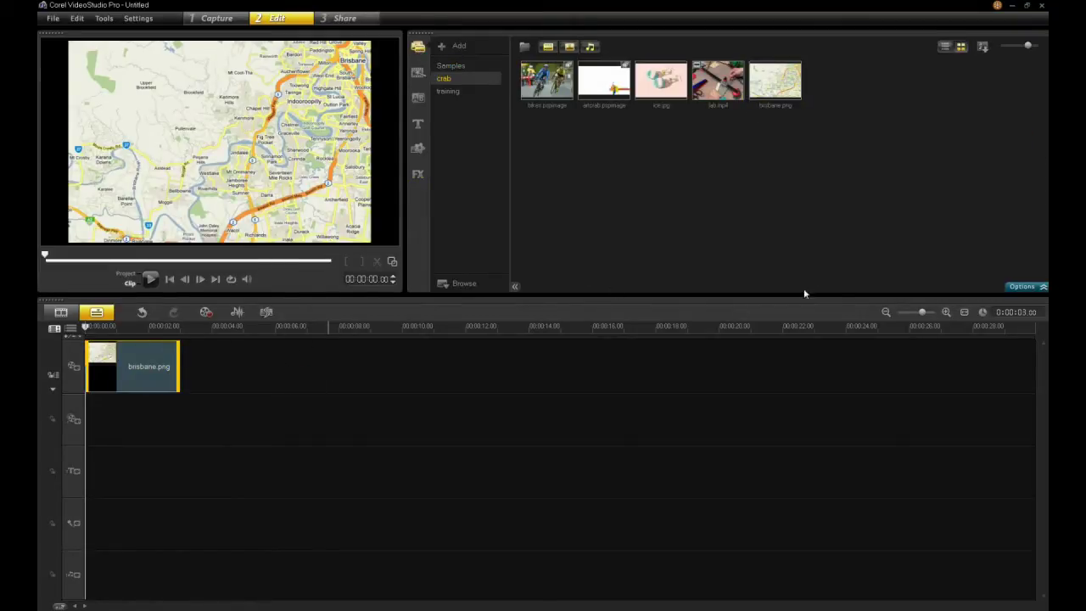
pyautogui.moveTo(923, 313); pyautogui.dragTo(932, 313)
pyautogui.moveTo(242, 328); pyautogui.dragTo(291, 348)
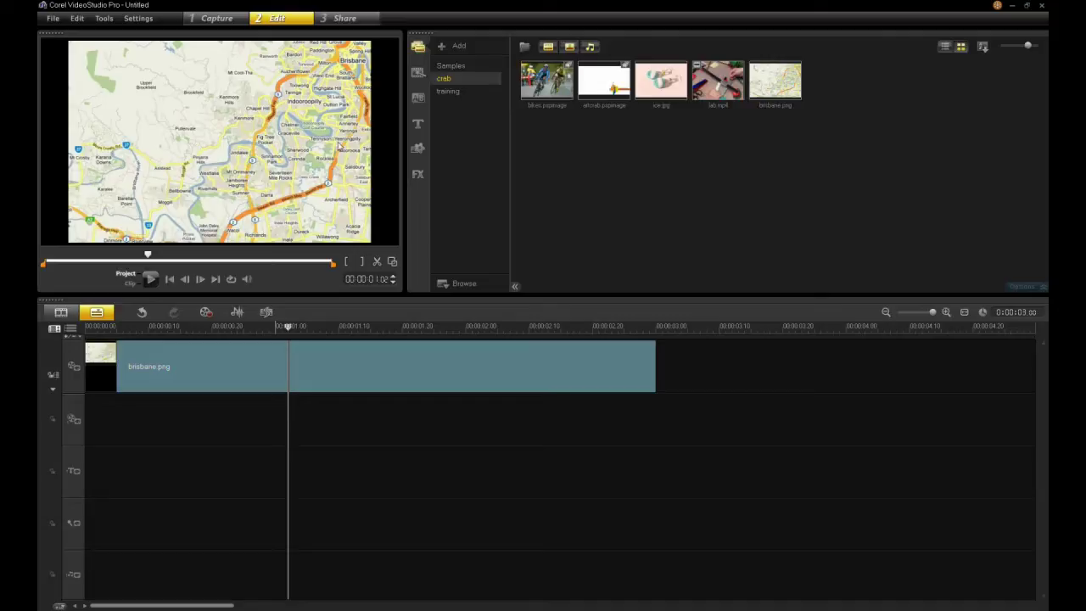
pyautogui.click(354, 356)
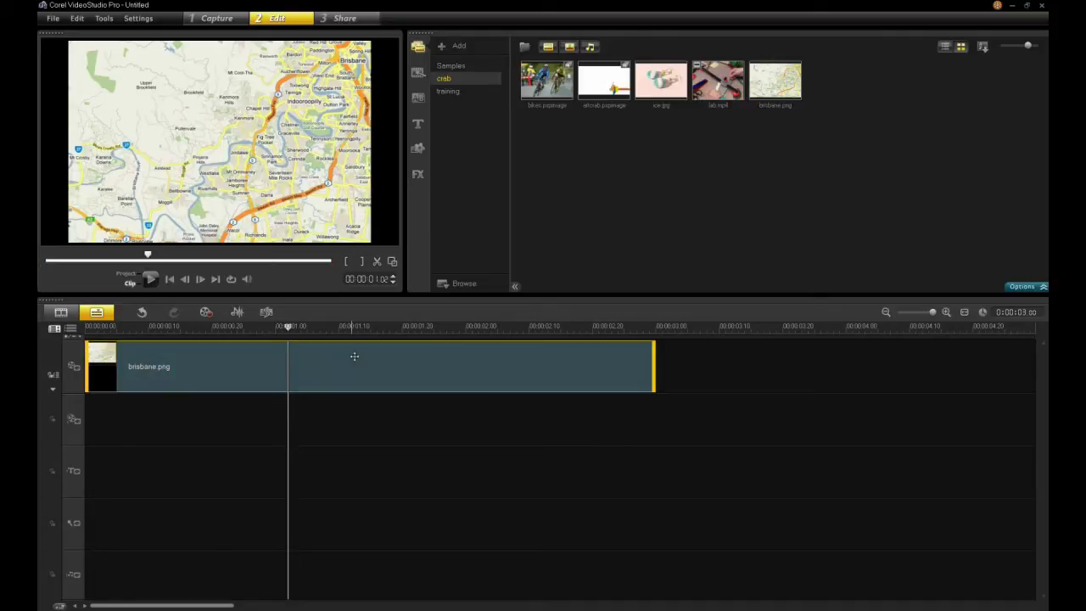
# Apply the RotoPen filter to the brisbane.png clip and open its attribute options
pyautogui.click(418, 175)
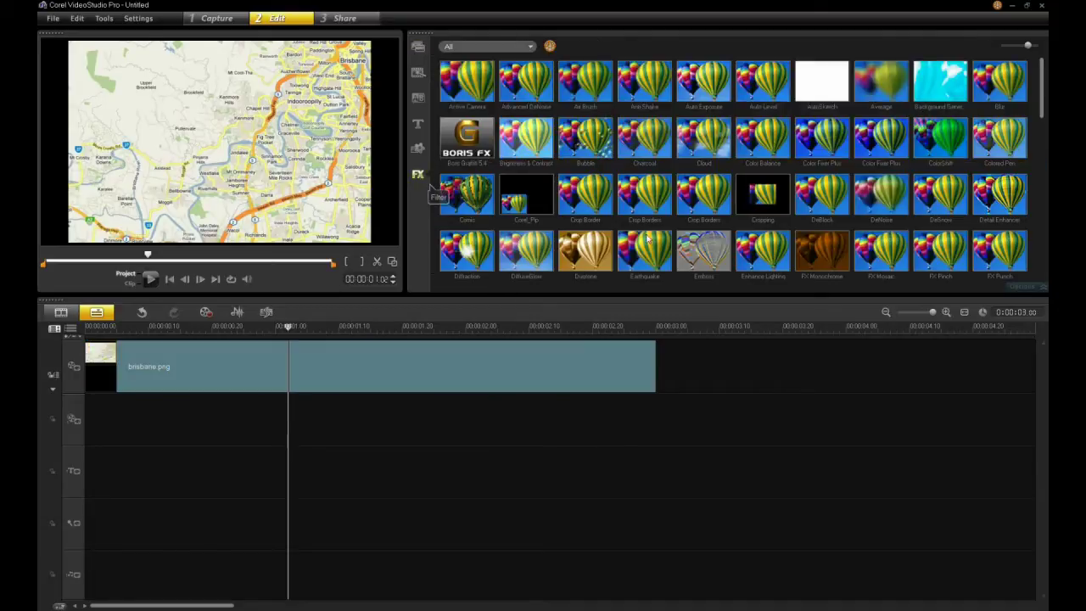
pyautogui.scroll(-3, 603, 222)
pyautogui.scroll(-1, 626, 241)
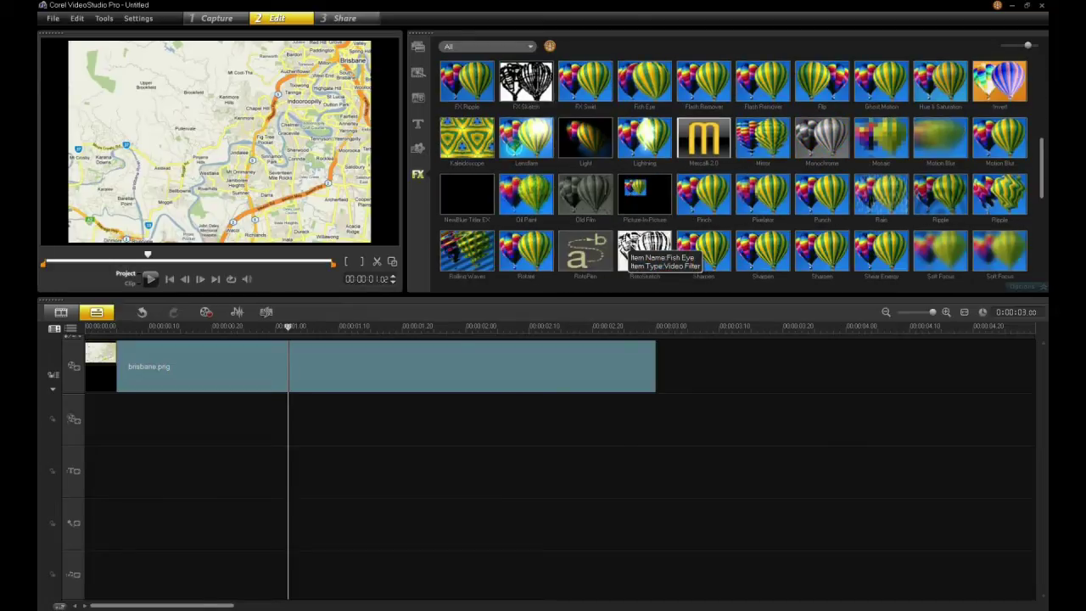
pyautogui.moveTo(586, 247); pyautogui.dragTo(416, 362)
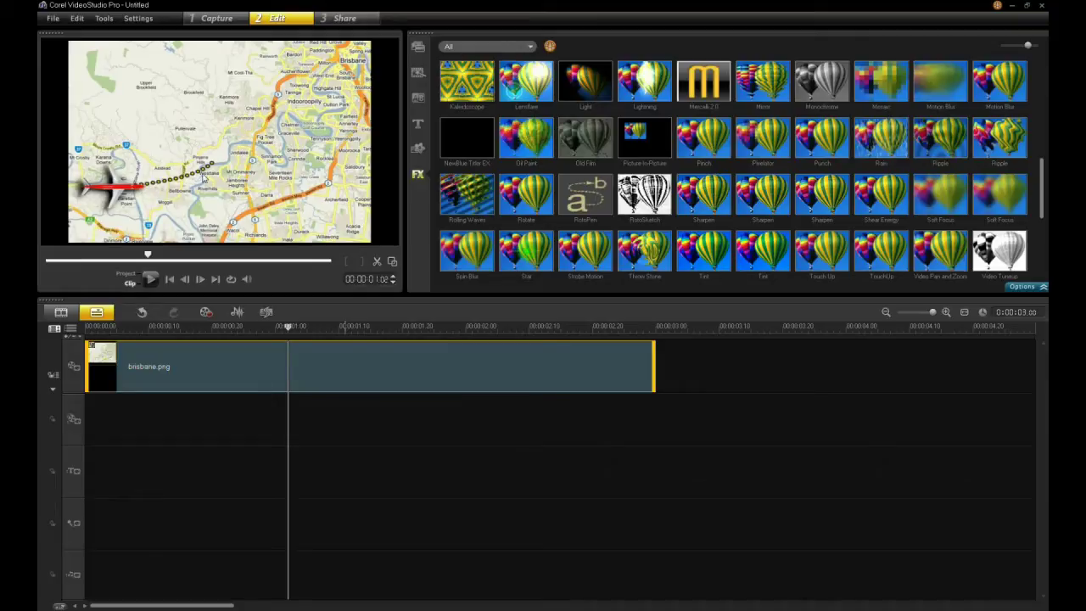
pyautogui.doubleClick(304, 371)
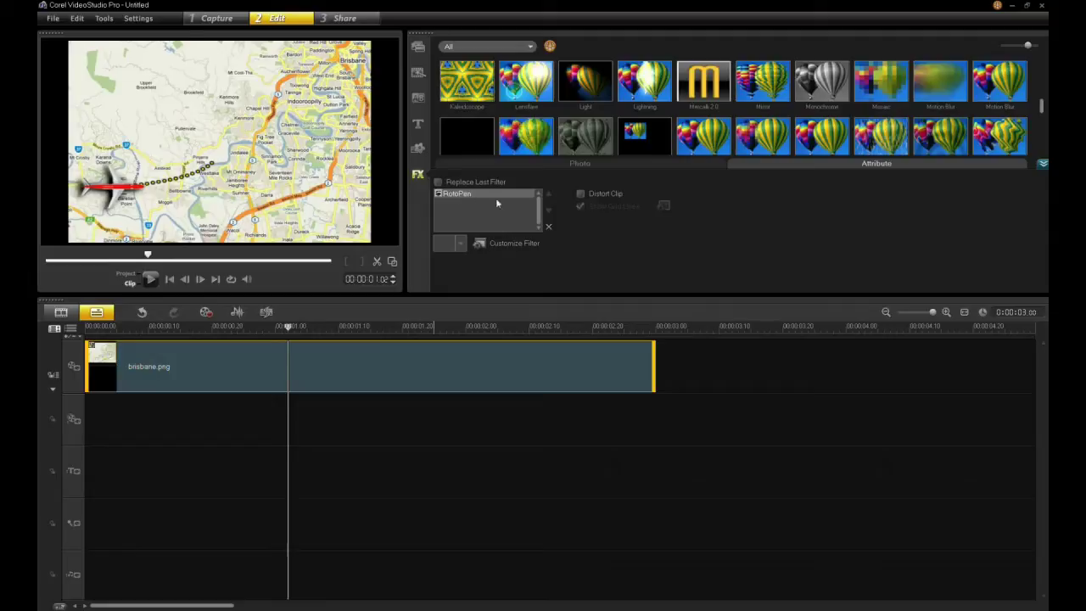
# In RotoPen's Edit Path, draw a route looping from Milton past Darra to South Brisbane
pyautogui.click(513, 244)
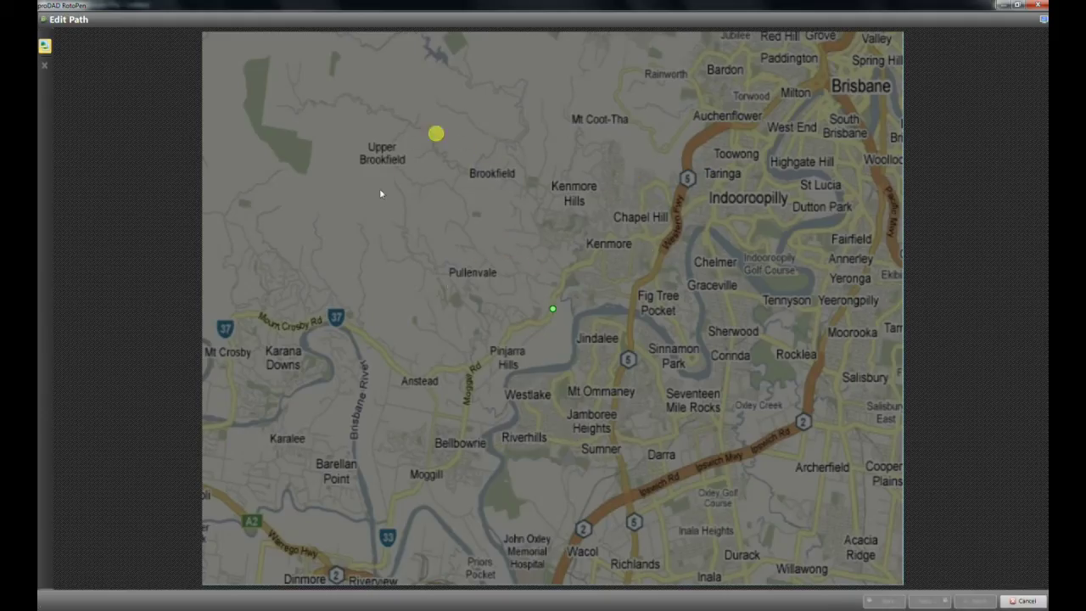
pyautogui.click(474, 293)
pyautogui.moveTo(782, 101)
pyautogui.mouseDown()
pyautogui.moveTo(711, 137)
pyautogui.moveTo(687, 177)
pyautogui.moveTo(668, 253)
pyautogui.moveTo(637, 298)
pyautogui.moveTo(612, 429)
pyautogui.moveTo(625, 498)
pyautogui.moveTo(807, 420)
pyautogui.moveTo(875, 234)
pyautogui.moveTo(871, 157)
pyautogui.moveTo(854, 119)
pyautogui.mouseUp()
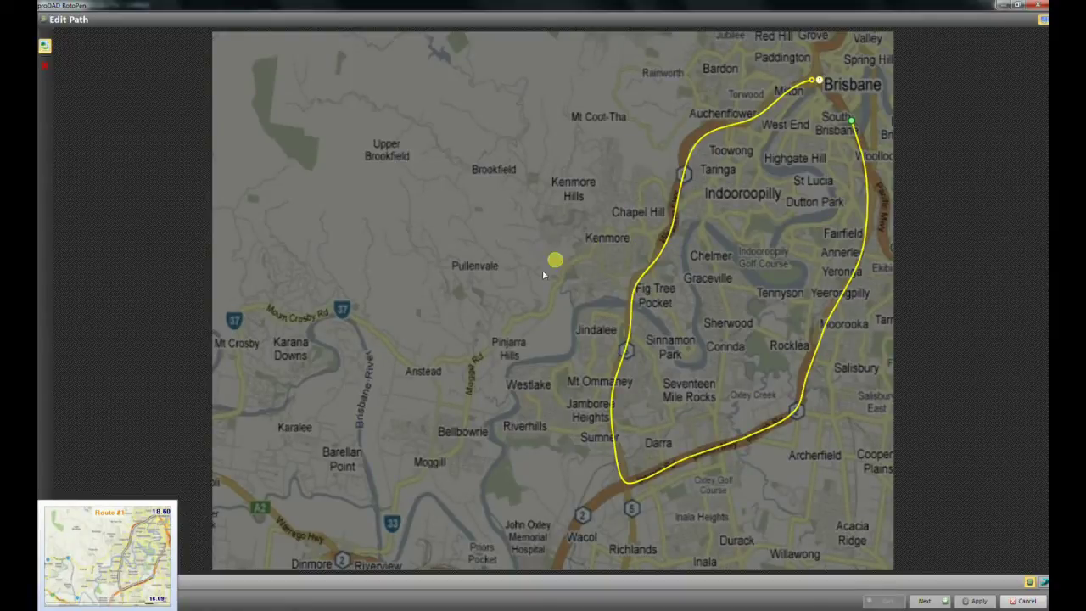
# Draw a second route from Chapel Hill through Kenmore and Pinjarra Hills toward Sumner
pyautogui.click(658, 230)
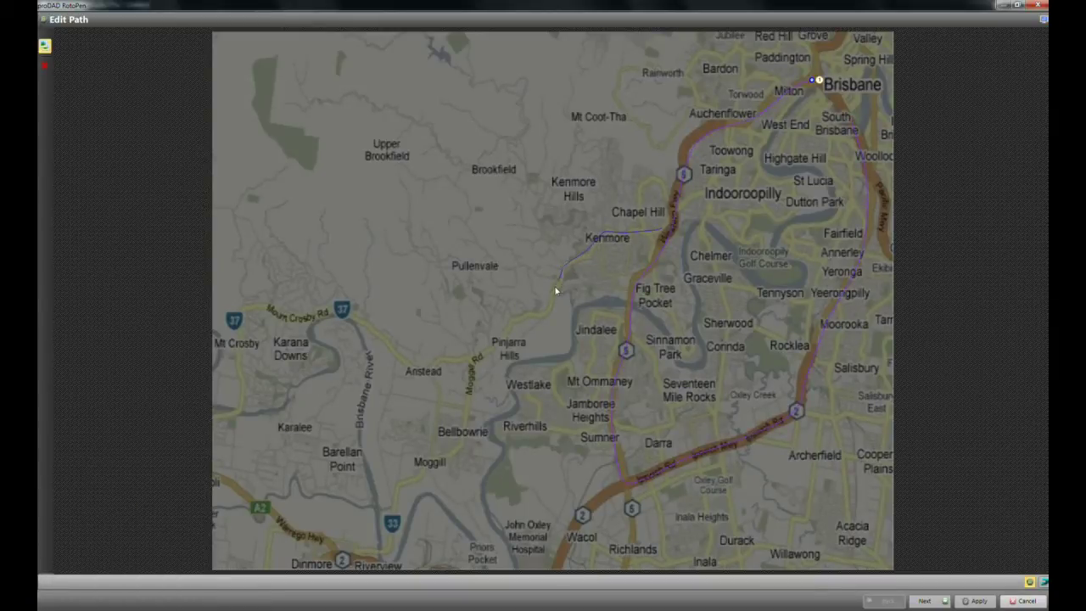
pyautogui.moveTo(523, 321)
pyautogui.mouseDown()
pyautogui.moveTo(477, 357)
pyautogui.moveTo(466, 408)
pyautogui.moveTo(499, 412)
pyautogui.moveTo(523, 395)
pyautogui.moveTo(556, 428)
pyautogui.moveTo(604, 424)
pyautogui.mouseUp()
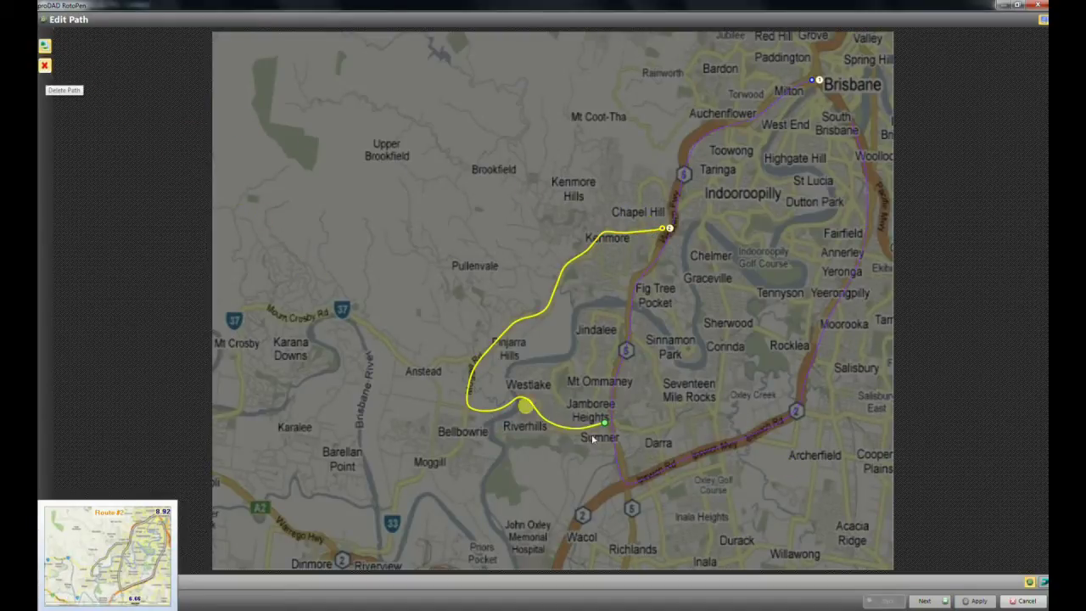
# Move to the Symbol and Design stage and give route 1 the cyan glowing line style
pyautogui.click(930, 600)
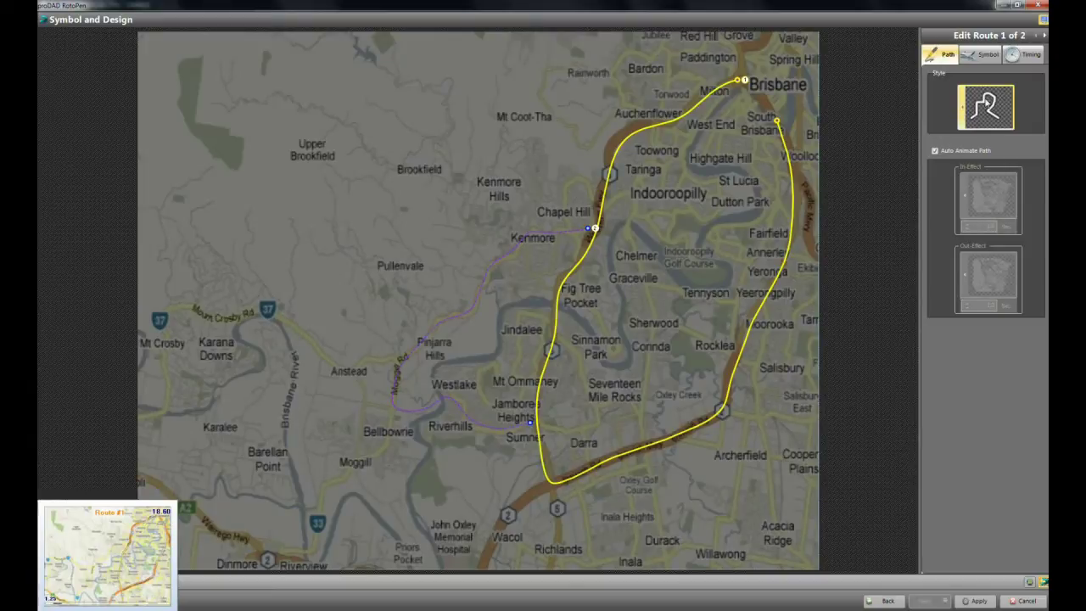
pyautogui.click(964, 110)
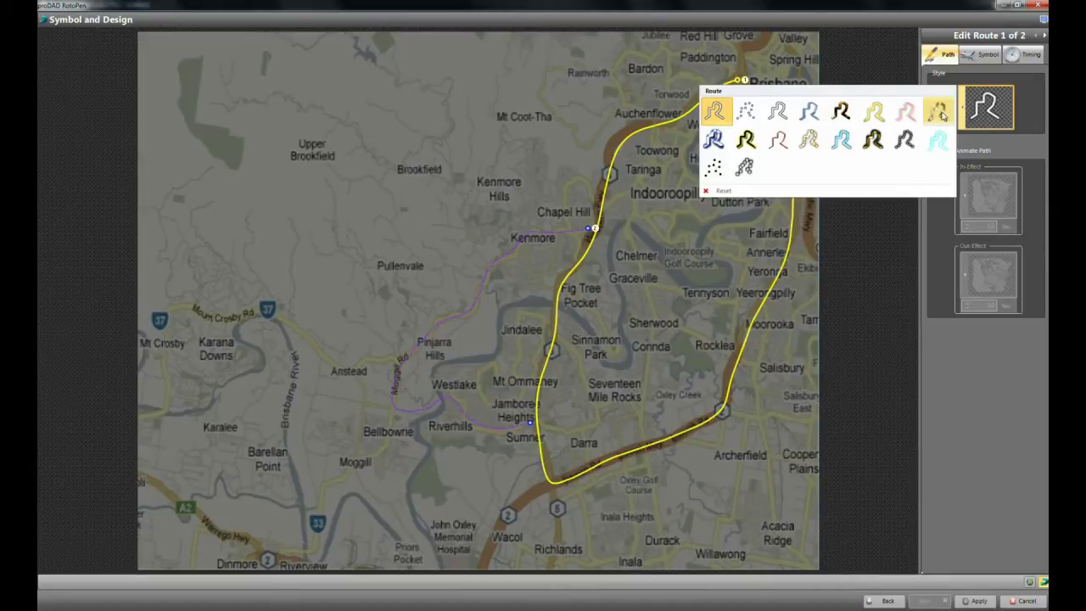
pyautogui.click(935, 141)
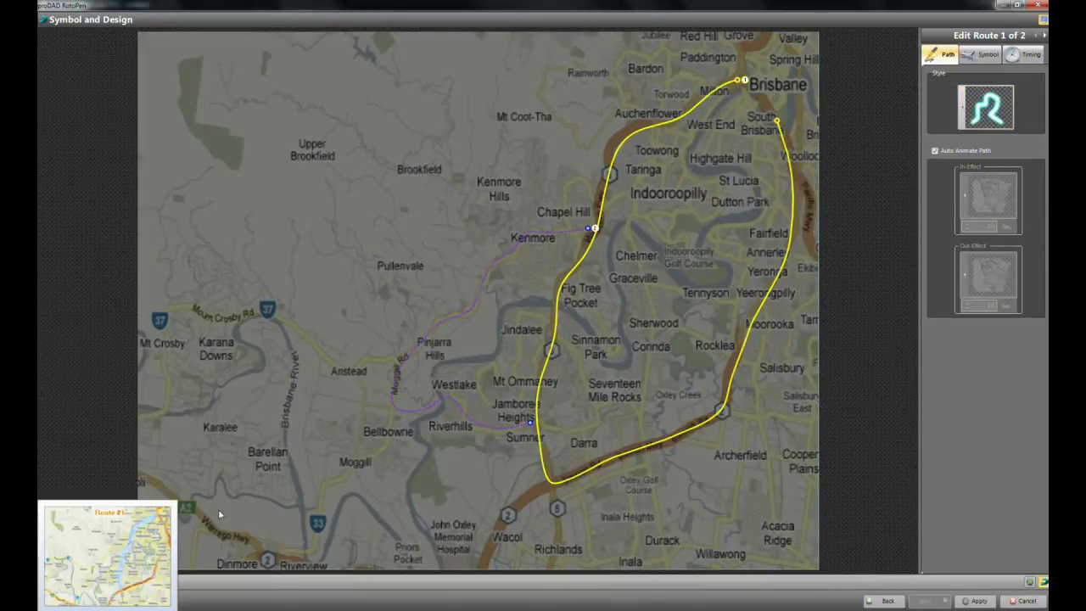
pyautogui.moveTo(165, 526)
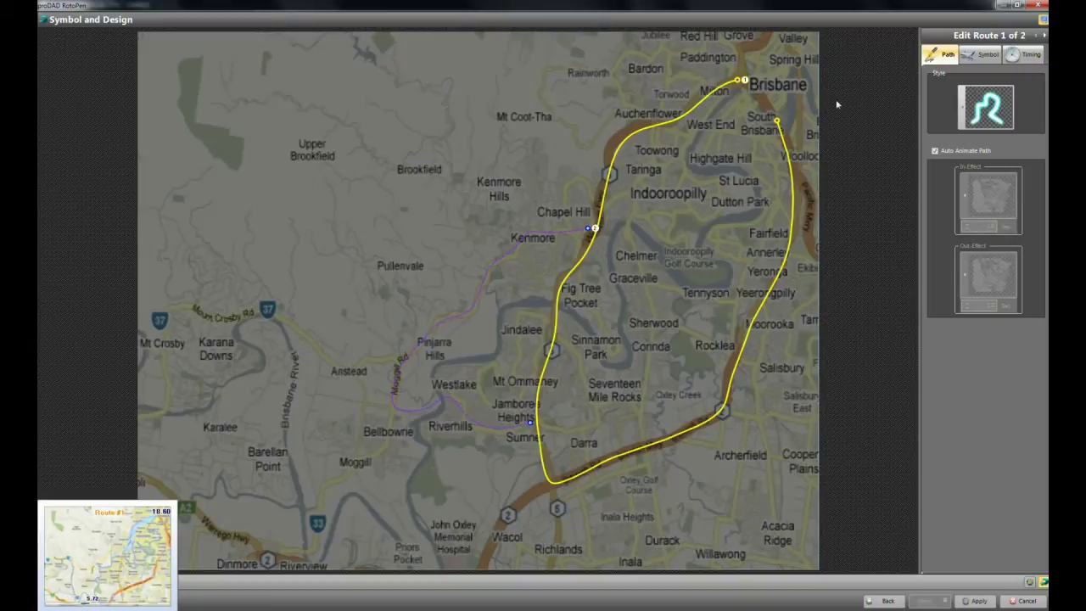
# Make a cyclist the traveler symbol for route 1
pyautogui.click(976, 56)
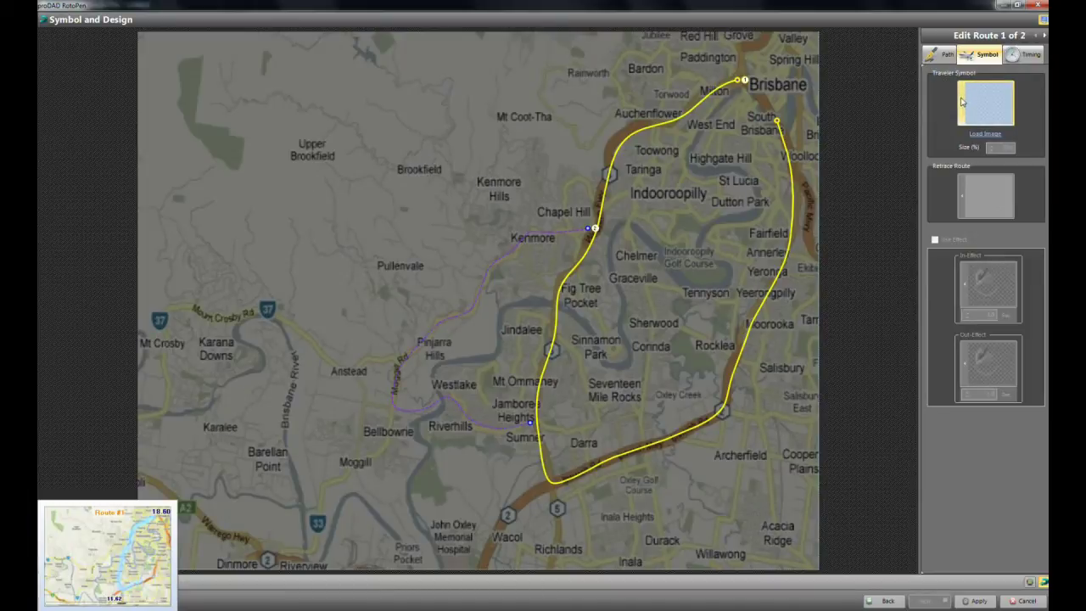
pyautogui.click(963, 103)
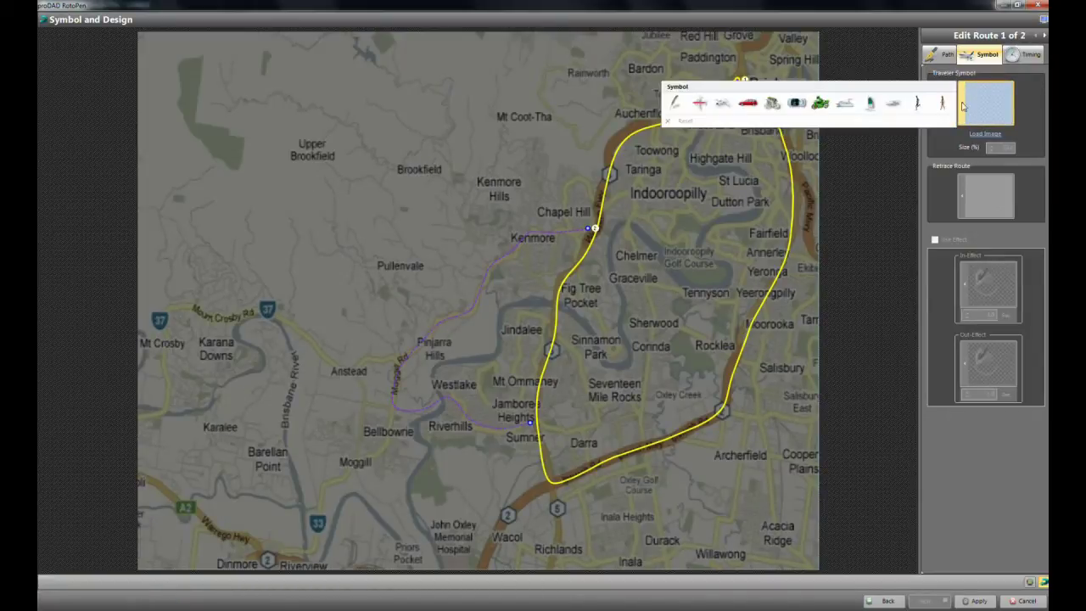
pyautogui.click(772, 102)
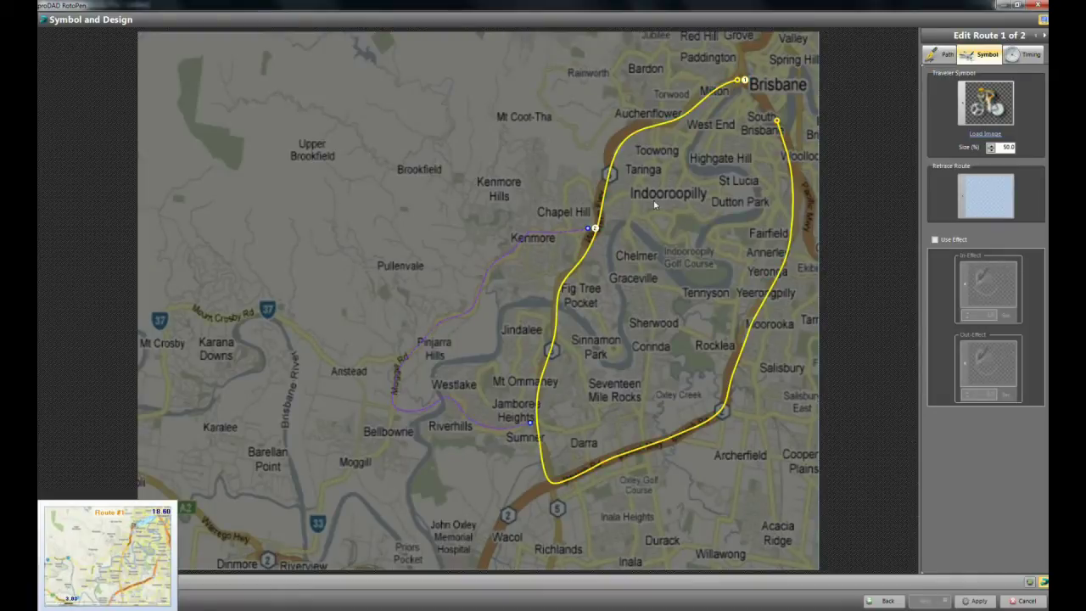
# Use the red car as route 1's retrace symbol
pyautogui.click(961, 197)
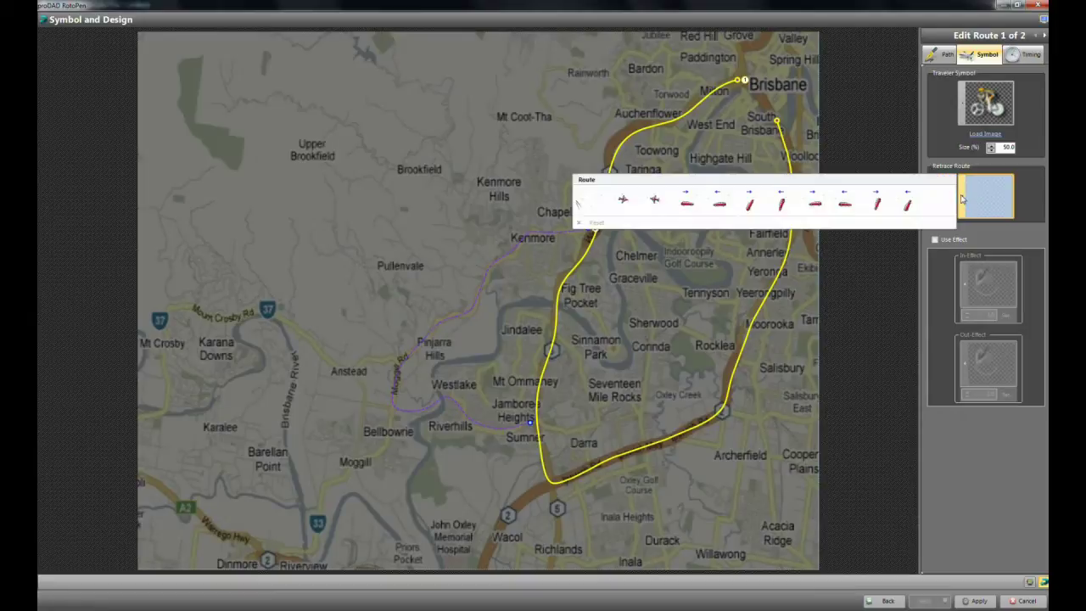
pyautogui.click(779, 202)
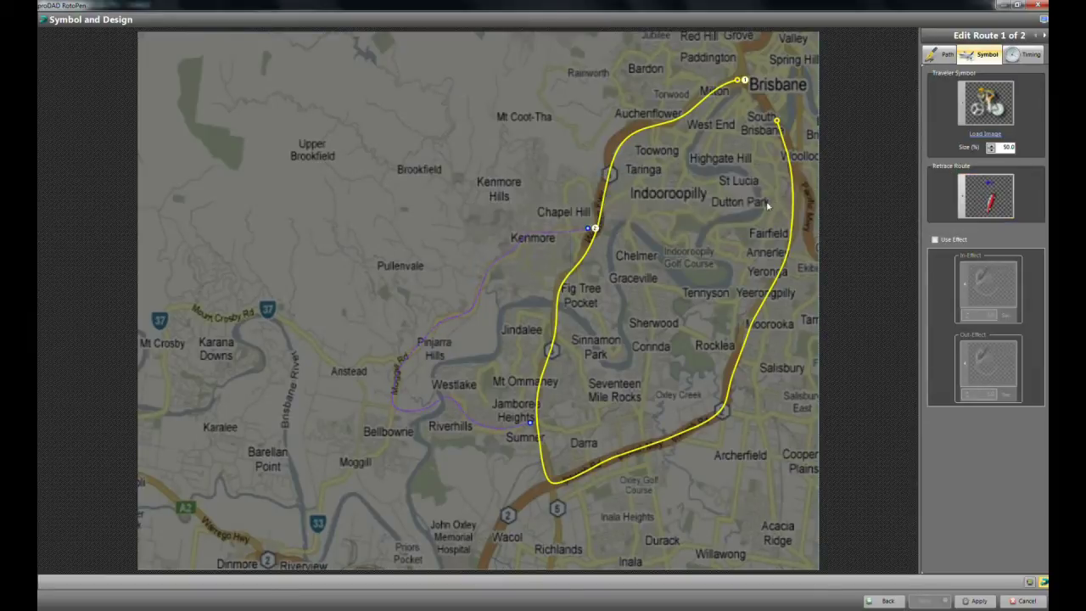
pyautogui.moveTo(166, 523)
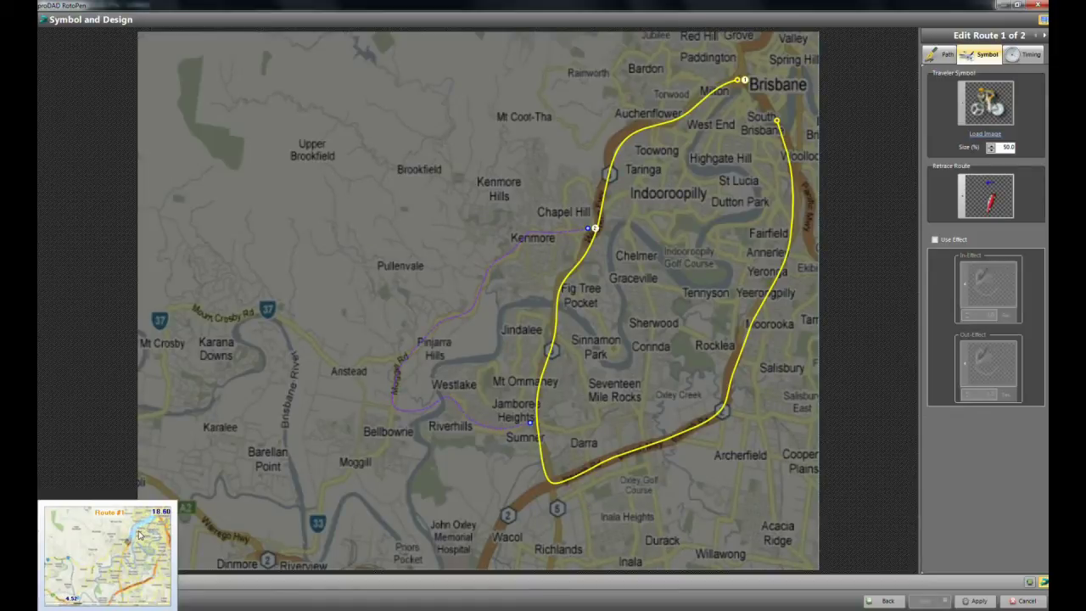
# Select the second route near Kenmore and give it the black-and-yellow style
pyautogui.click(546, 237)
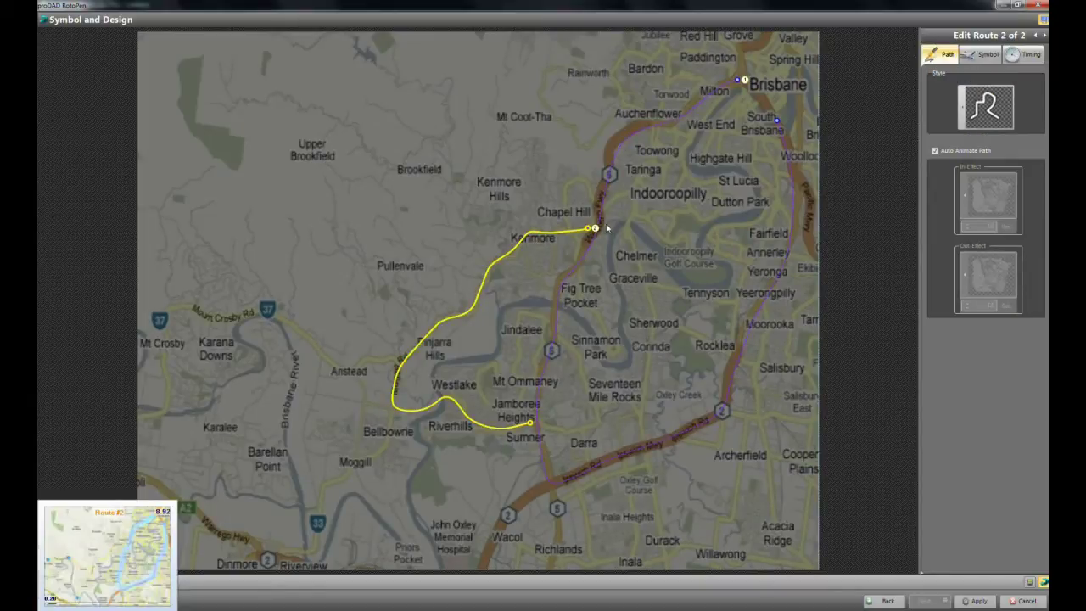
pyautogui.click(965, 105)
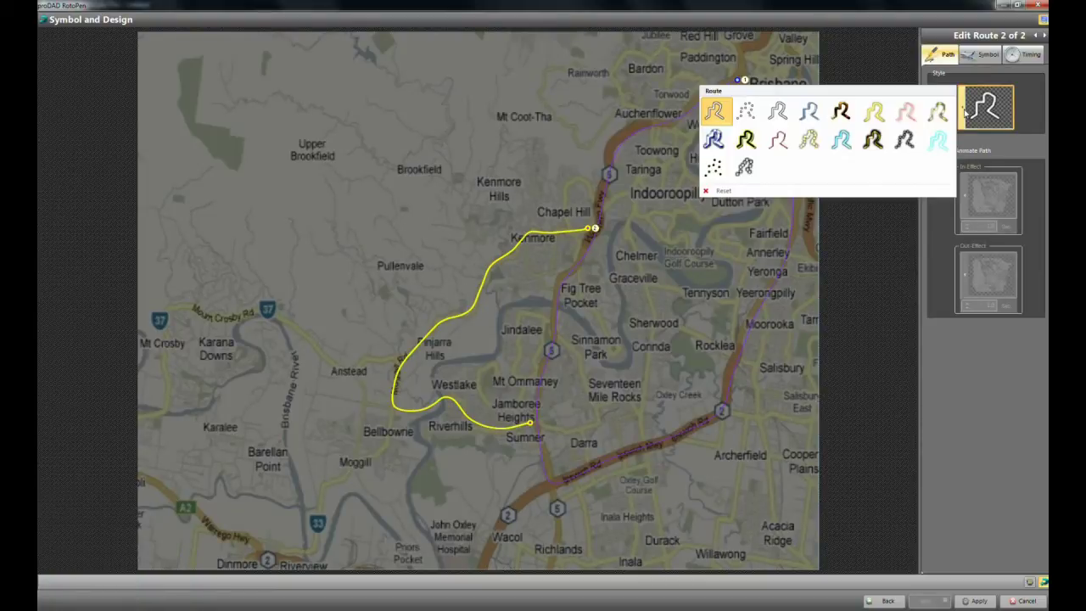
pyautogui.click(747, 141)
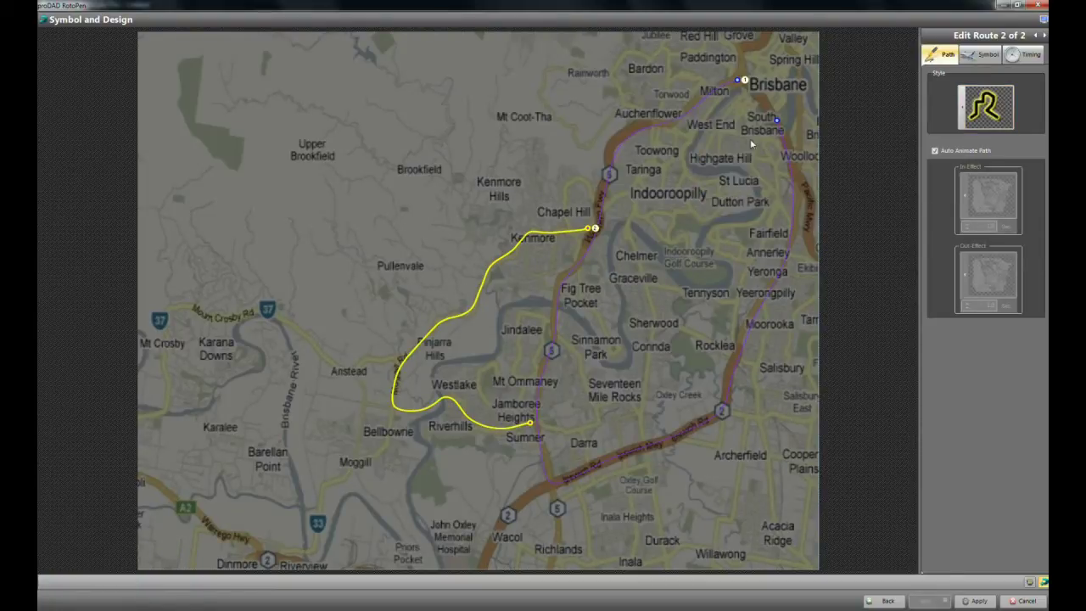
# Make the car route 2's traveler symbol at size 100
pyautogui.click(970, 61)
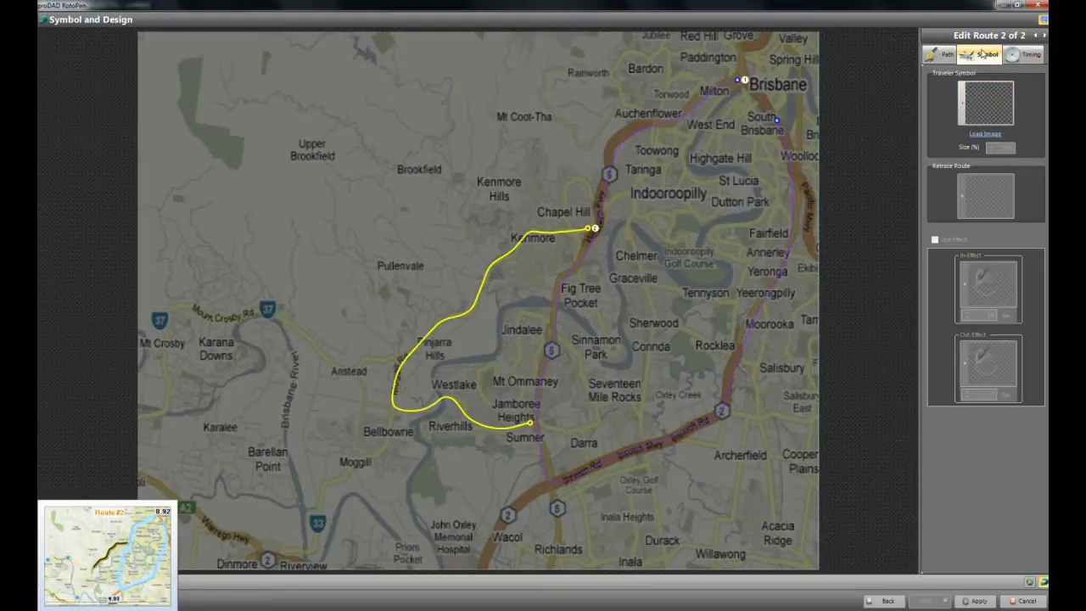
pyautogui.click(963, 102)
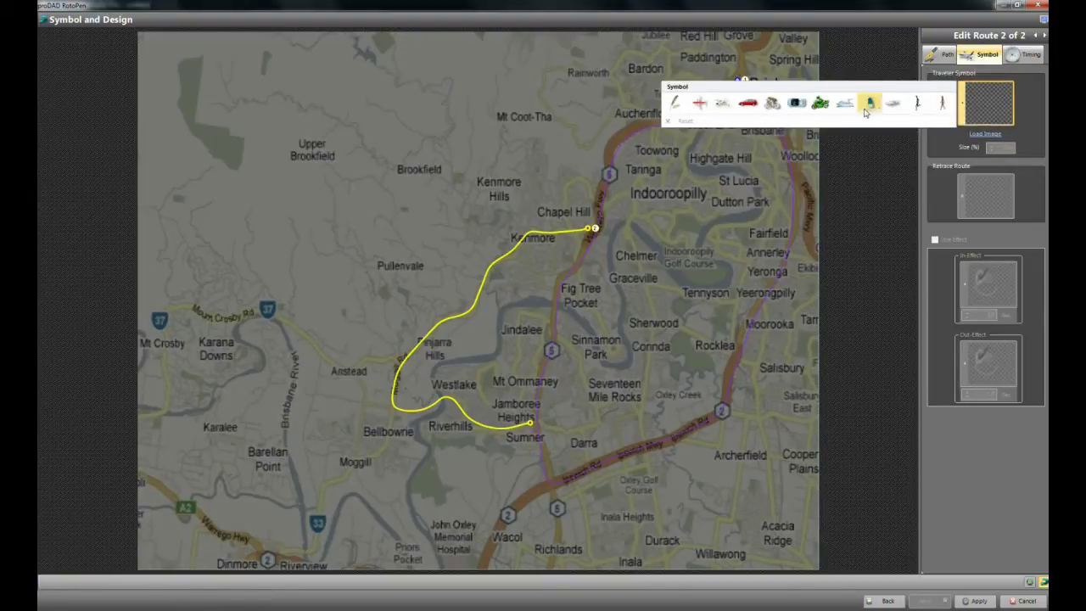
pyautogui.click(797, 103)
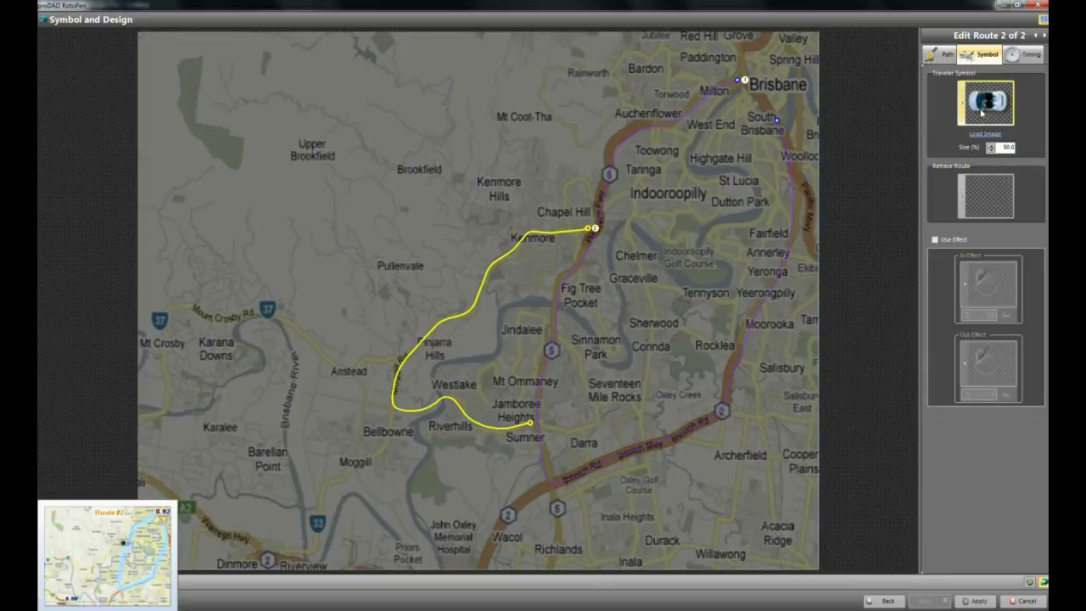
pyautogui.click(1001, 147)
pyautogui.write('1.0')
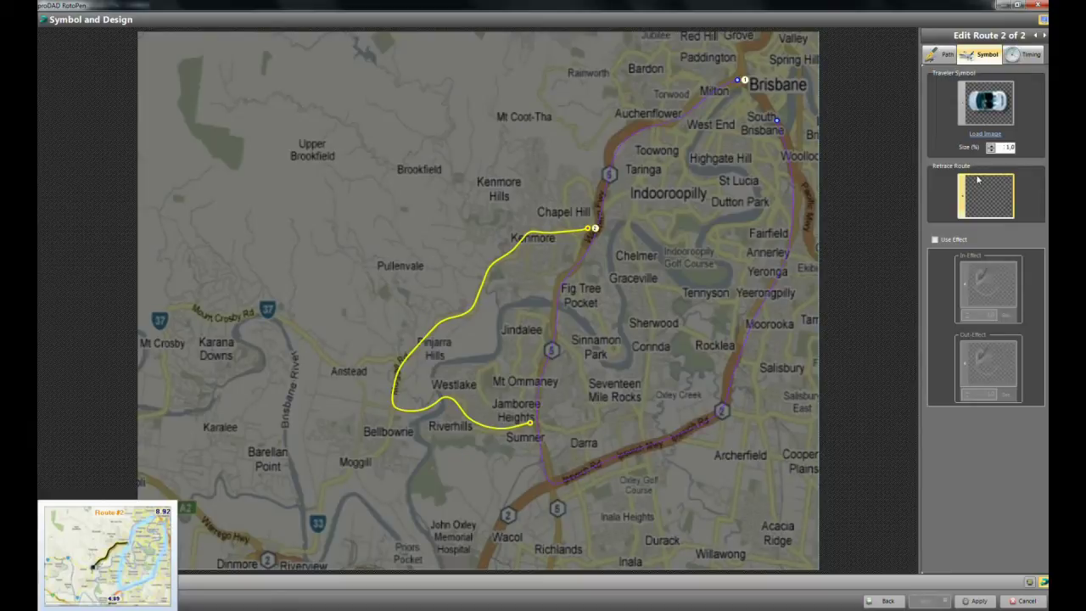
pyautogui.write('00')
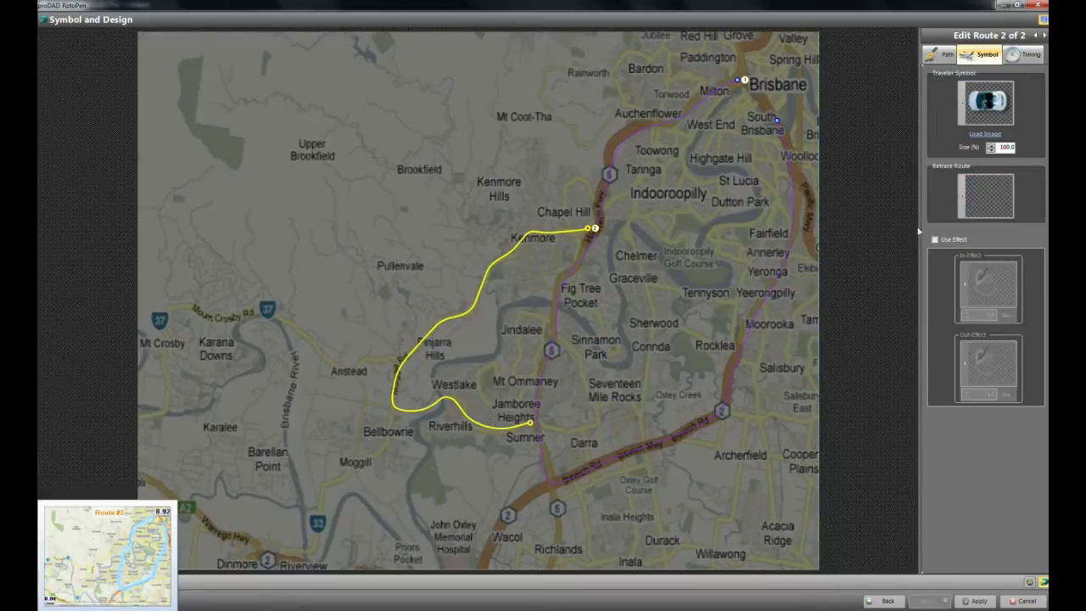
# Set the red pen as route 2's retrace symbol
pyautogui.click(962, 199)
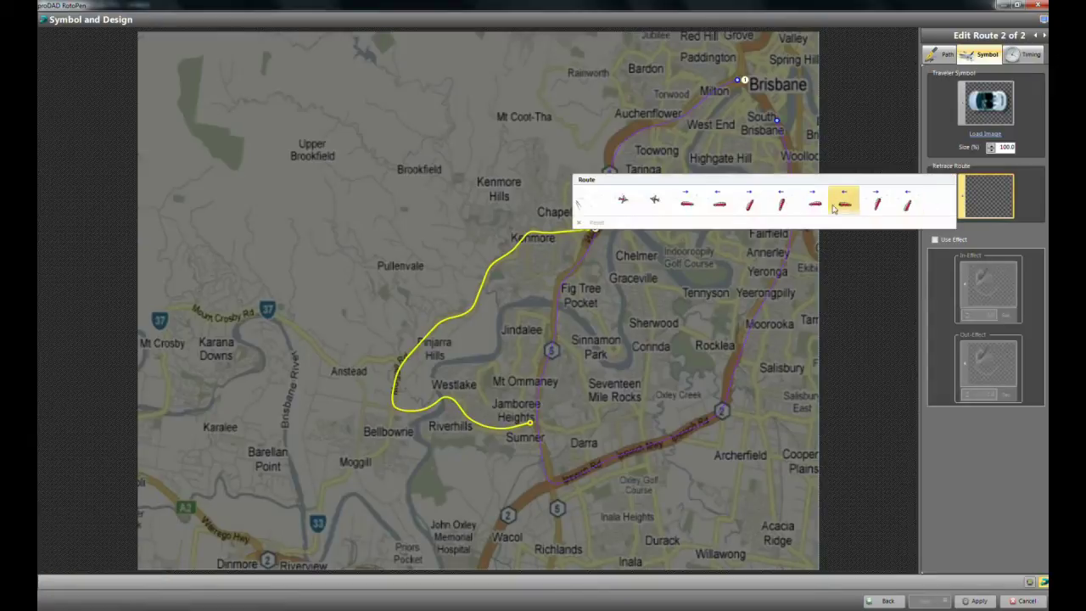
pyautogui.moveTo(819, 208)
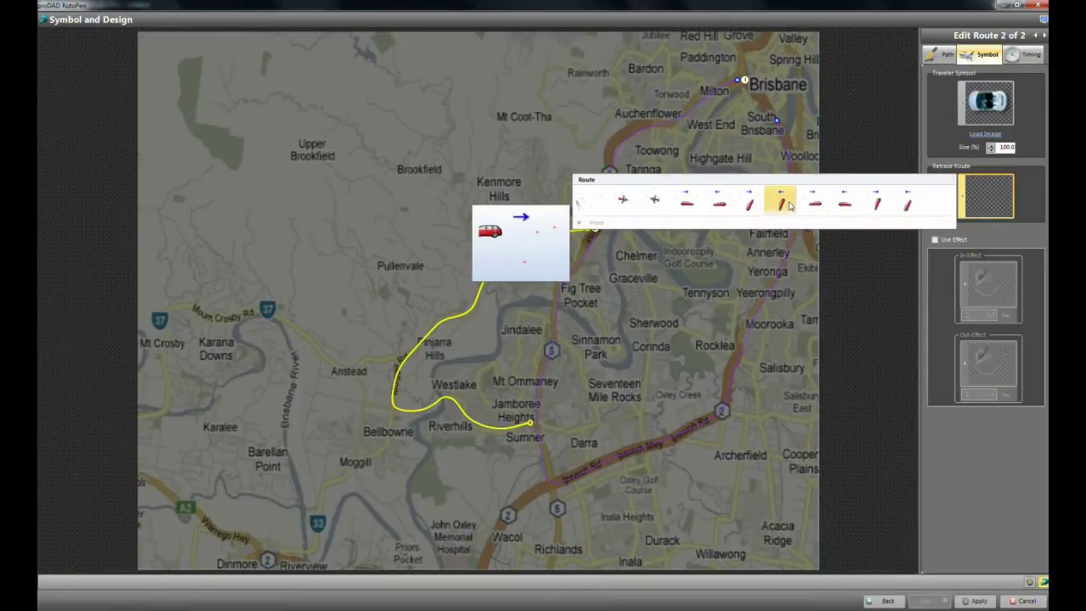
pyautogui.click(782, 203)
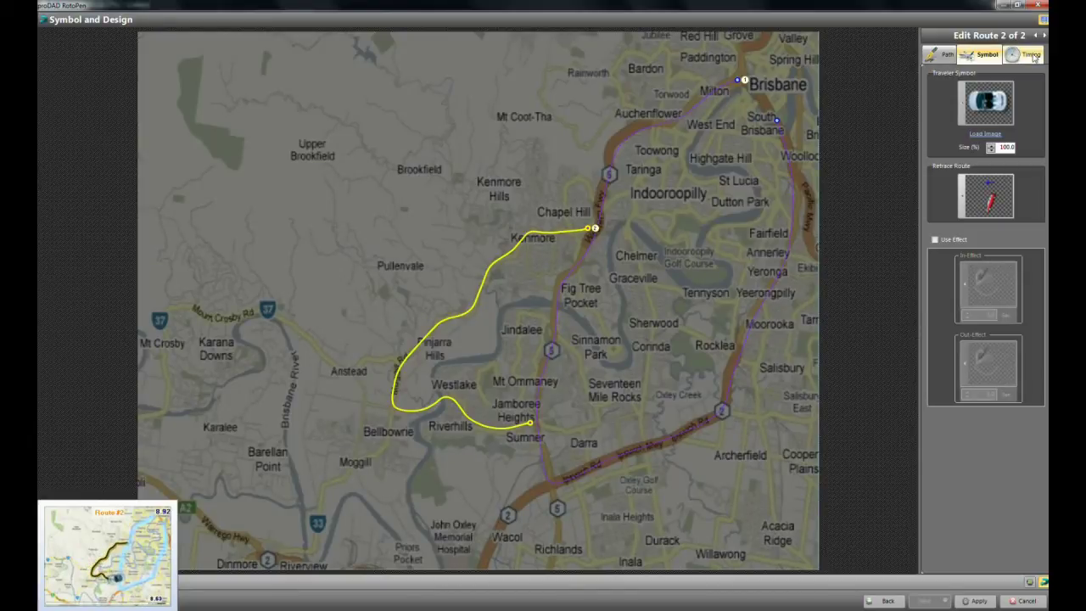
# Set route 2's Hold at End to 5 seconds and apply the RotoPen settings
pyautogui.click(1031, 56)
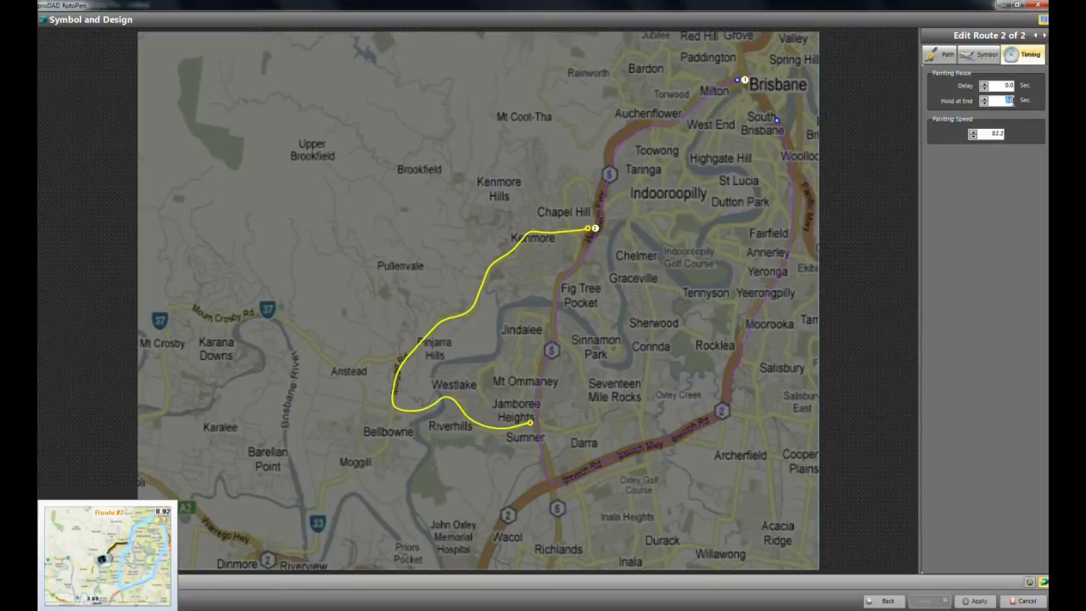
pyautogui.click(1008, 100)
pyautogui.write('5')
pyautogui.click(975, 601)
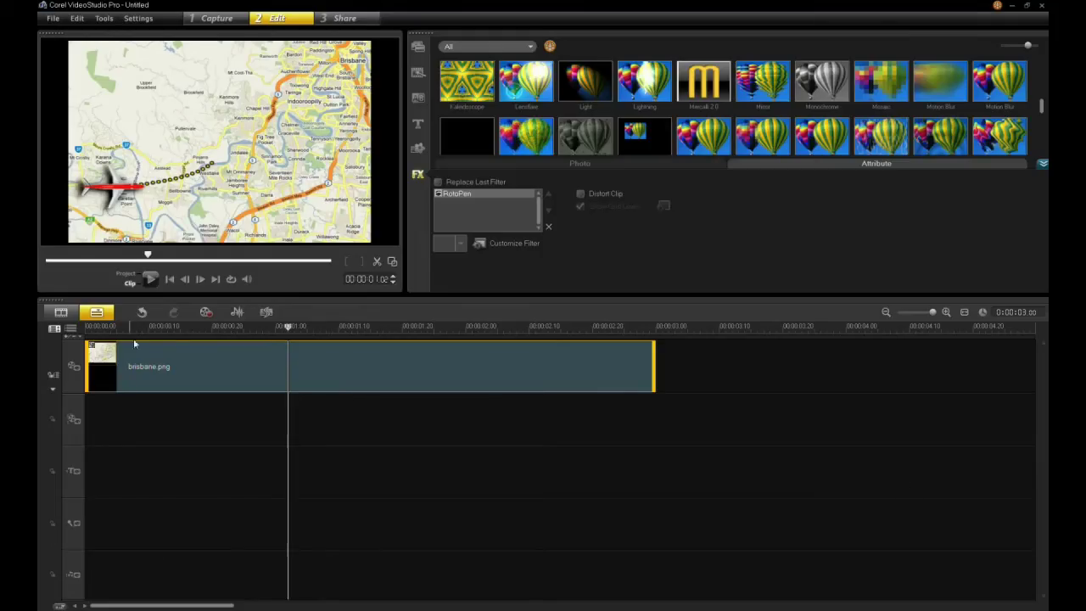
# Return the playhead to the clip start and scrub through the route animation on the map
pyautogui.click(112, 328)
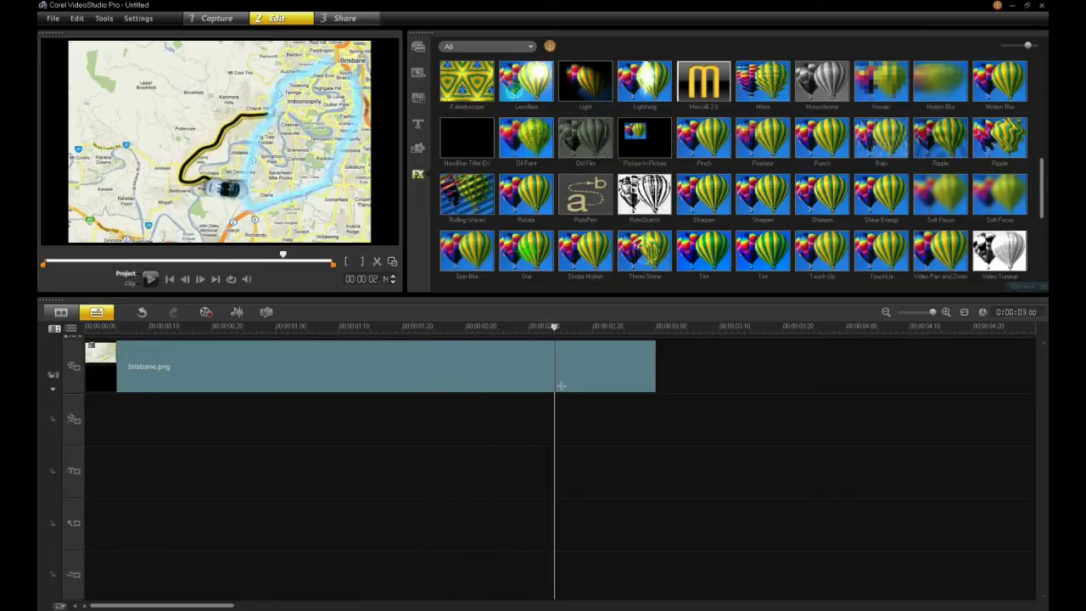
pyautogui.moveTo(579, 386)
pyautogui.mouseDown()
pyautogui.moveTo(154, 391)
pyautogui.moveTo(431, 386)
pyautogui.moveTo(547, 370)
pyautogui.moveTo(416, 373)
pyautogui.moveTo(504, 374)
pyautogui.mouseUp()
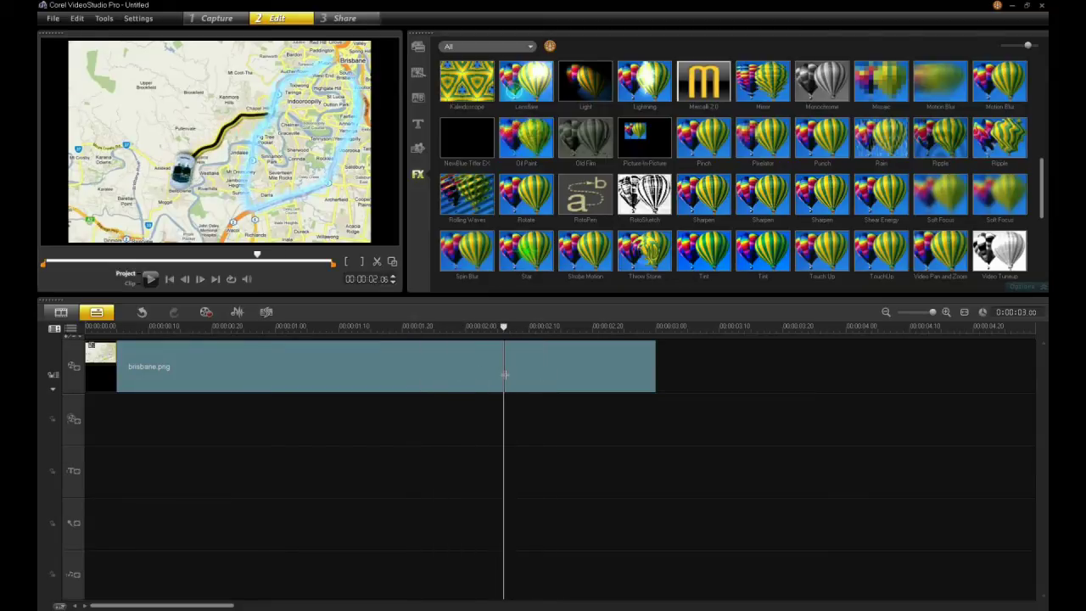
# Find RotoSketch in the FX library and apply it to the brisbane.png clip
pyautogui.doubleClick(329, 368)
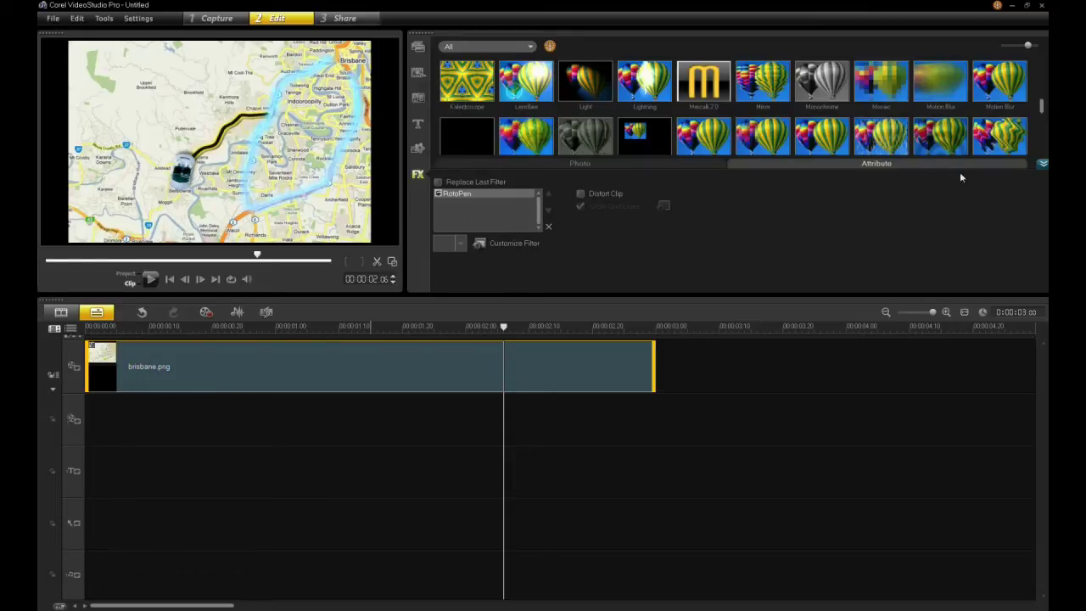
pyautogui.click(1043, 164)
pyautogui.scroll(-3, 735, 218)
pyautogui.scroll(2, 717, 211)
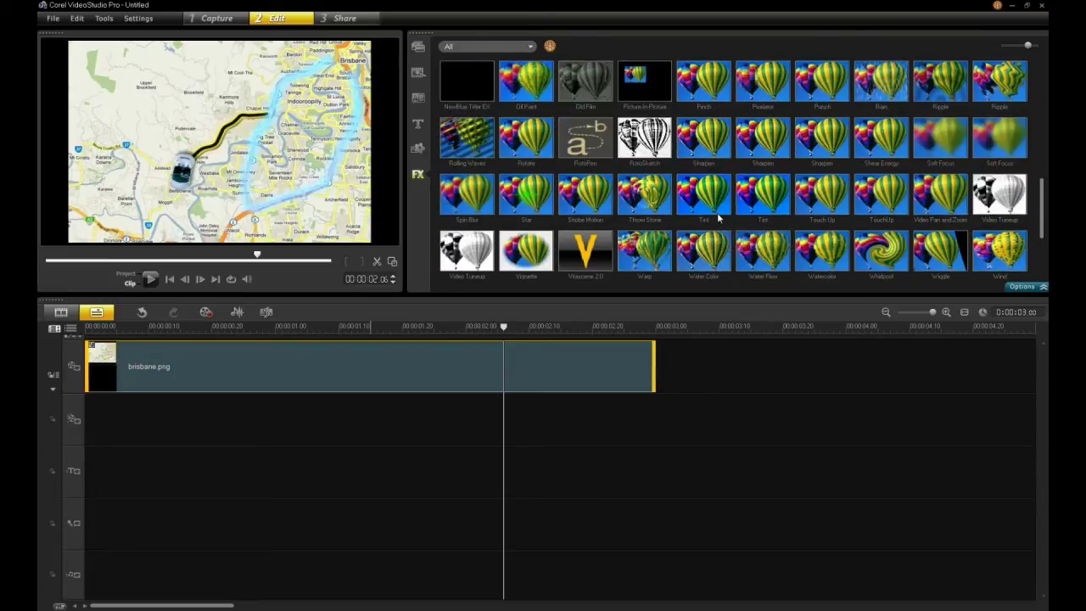
pyautogui.scroll(2, 718, 218)
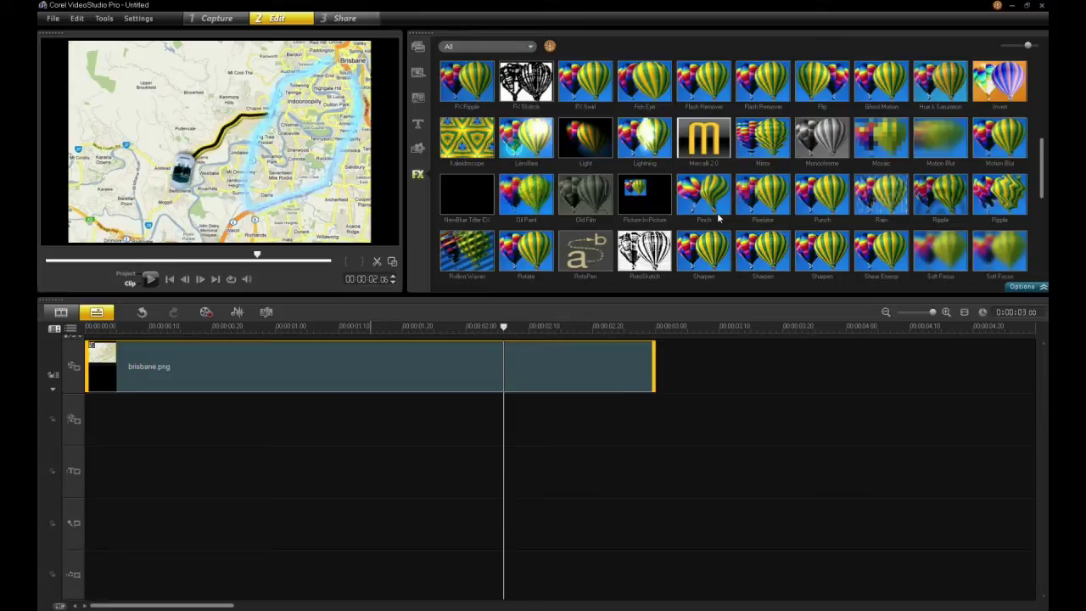
pyautogui.scroll(-2, 930, 212)
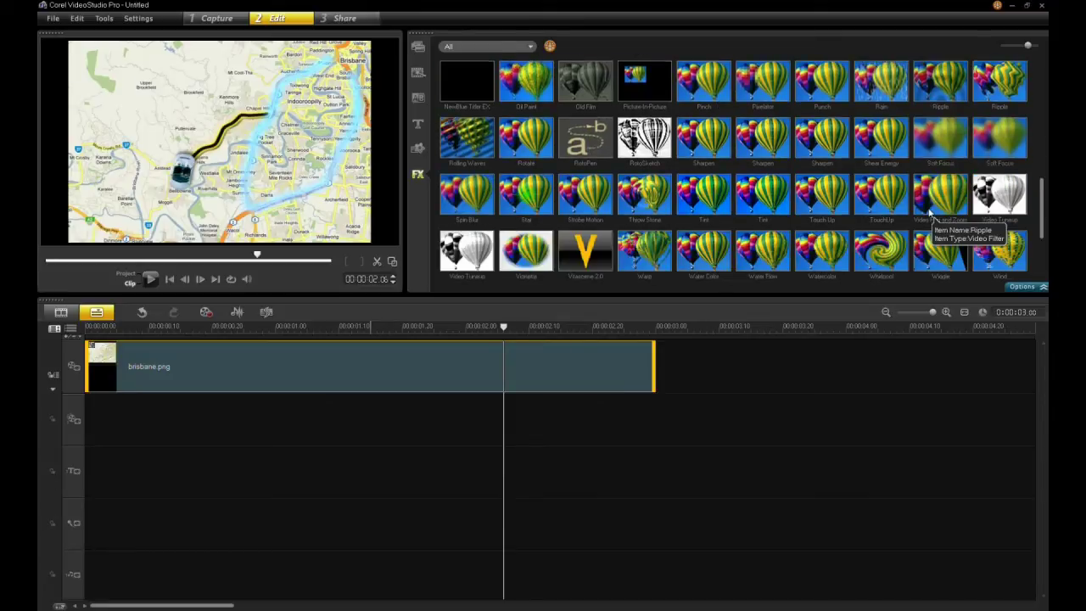
pyautogui.moveTo(652, 151); pyautogui.dragTo(498, 364)
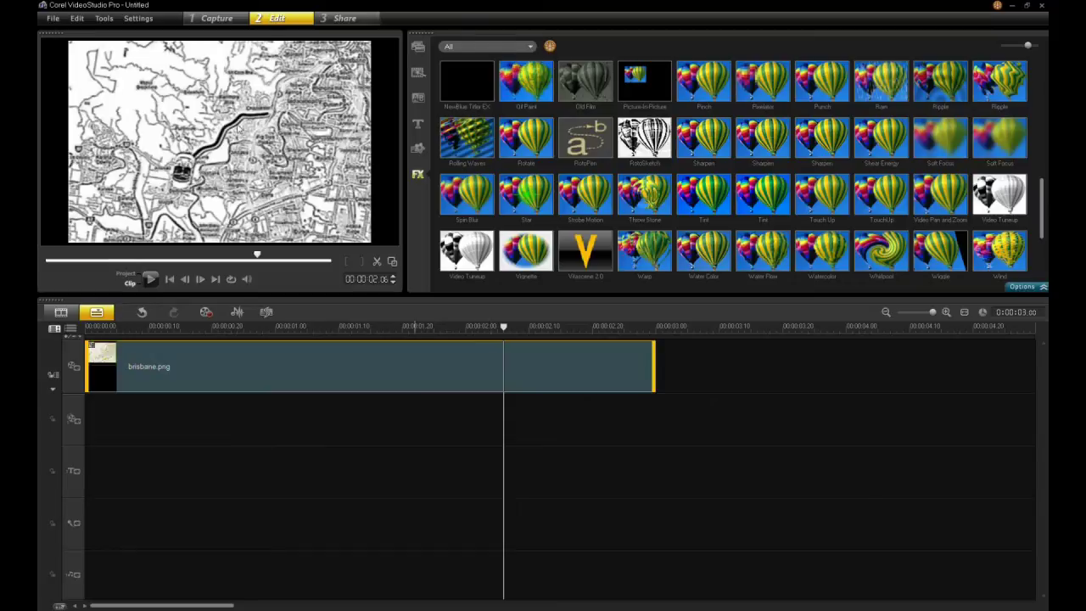
# Move RotoSketch above RotoPen in the clip's filter list and preview the animated routes
pyautogui.doubleClick(487, 367)
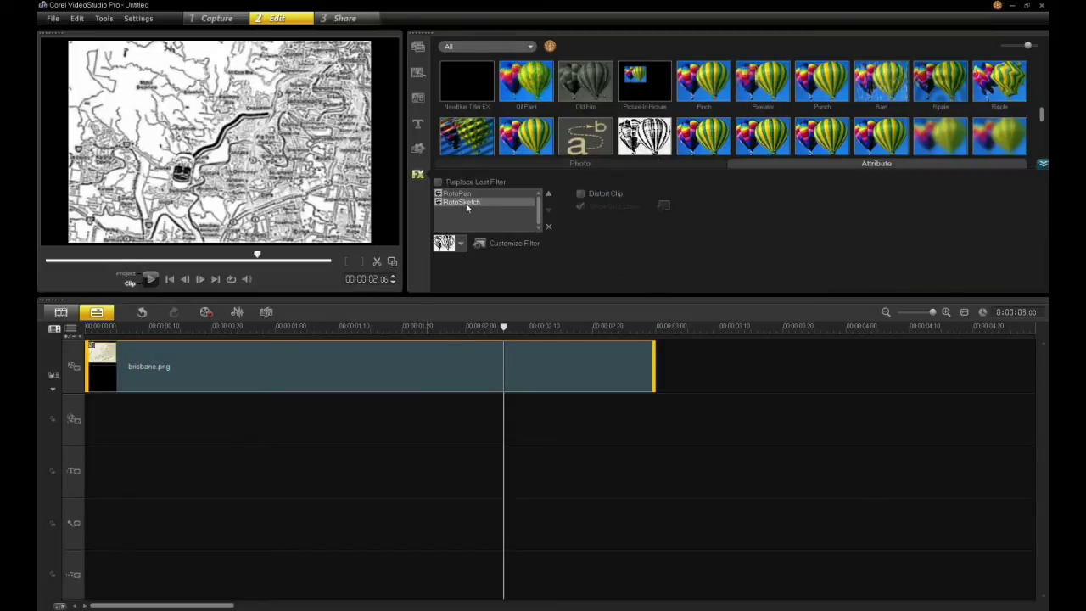
pyautogui.click(550, 197)
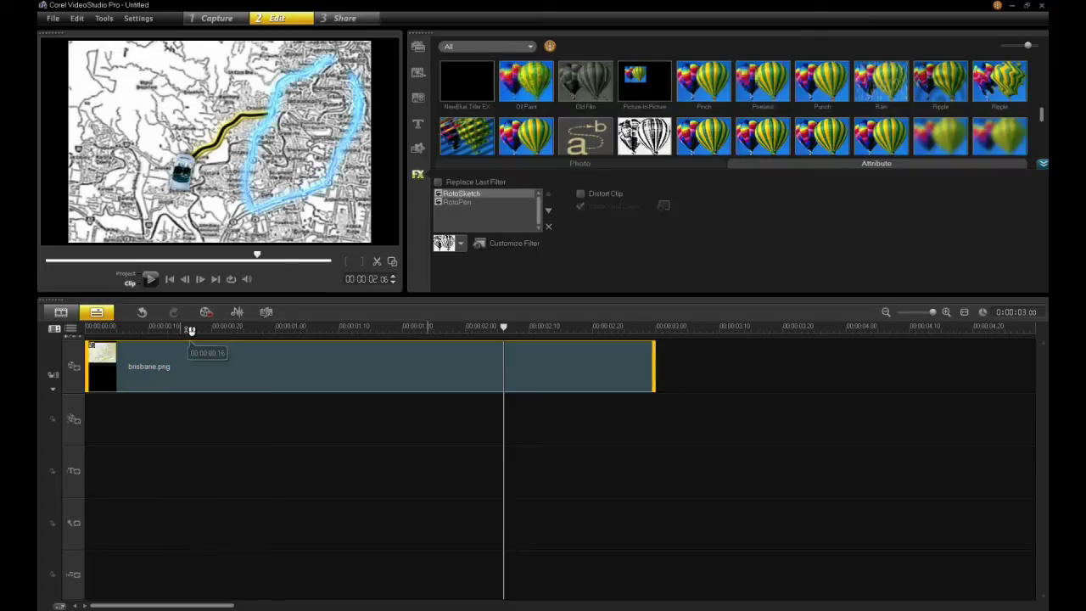
pyautogui.click(184, 329)
pyautogui.press('space')
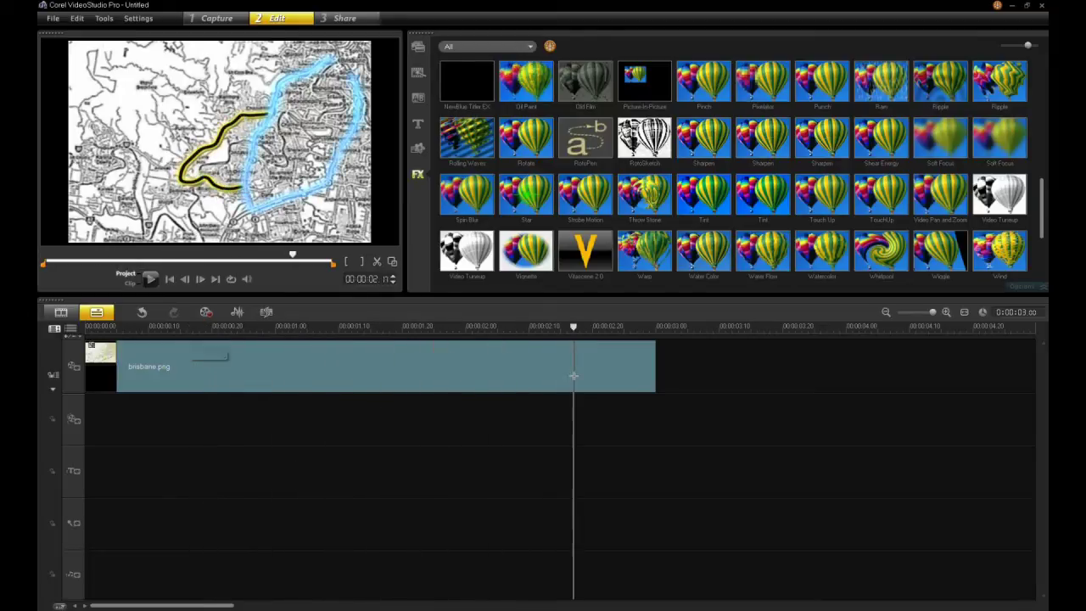
pyautogui.moveTo(573, 377)
pyautogui.mouseDown()
pyautogui.moveTo(450, 377)
pyautogui.moveTo(527, 374)
pyautogui.mouseUp()
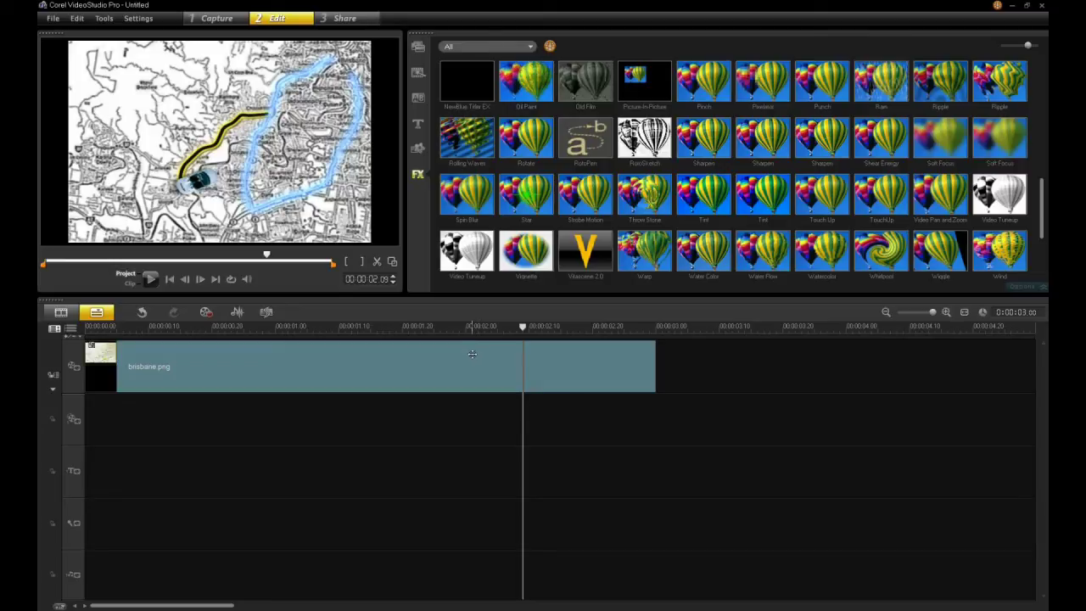
# Add ice.jpg to the timeline after brisbane.png and put the playhead in it
pyautogui.click(417, 48)
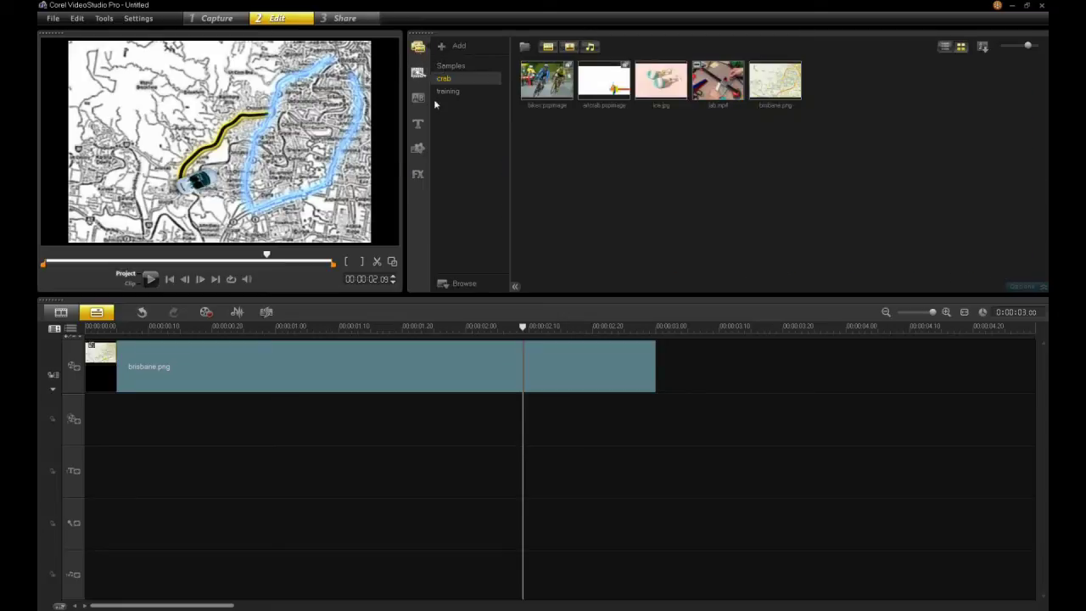
pyautogui.moveTo(672, 92); pyautogui.dragTo(721, 377)
pyautogui.moveTo(634, 325); pyautogui.dragTo(672, 351)
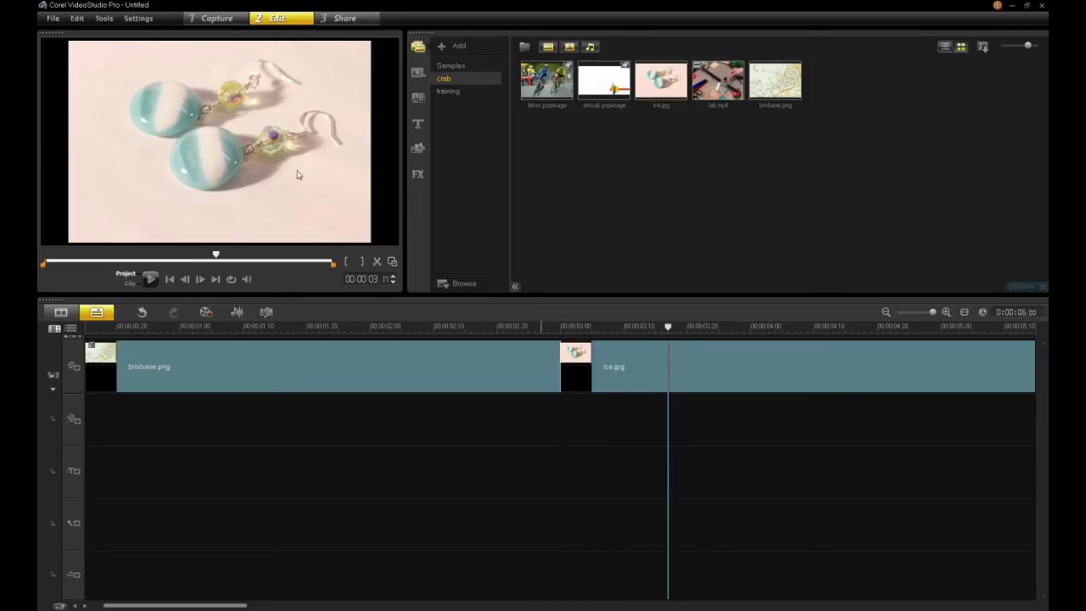
# Apply the RotoPen filter from the FX library to the ice.jpg clip
pyautogui.click(417, 175)
pyautogui.scroll(-3, 679, 255)
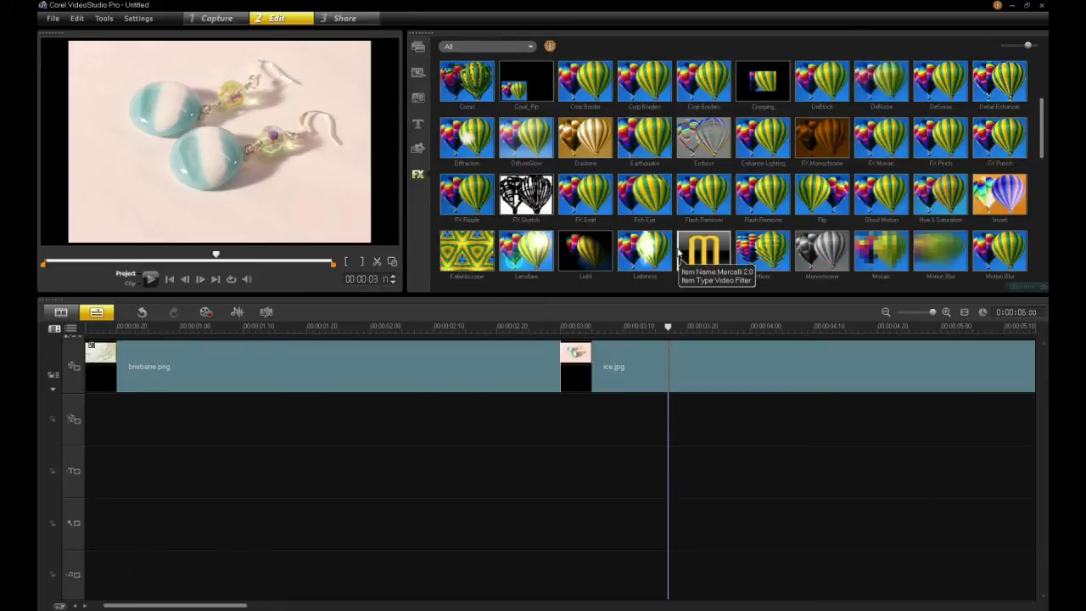
pyautogui.scroll(-2, 717, 271)
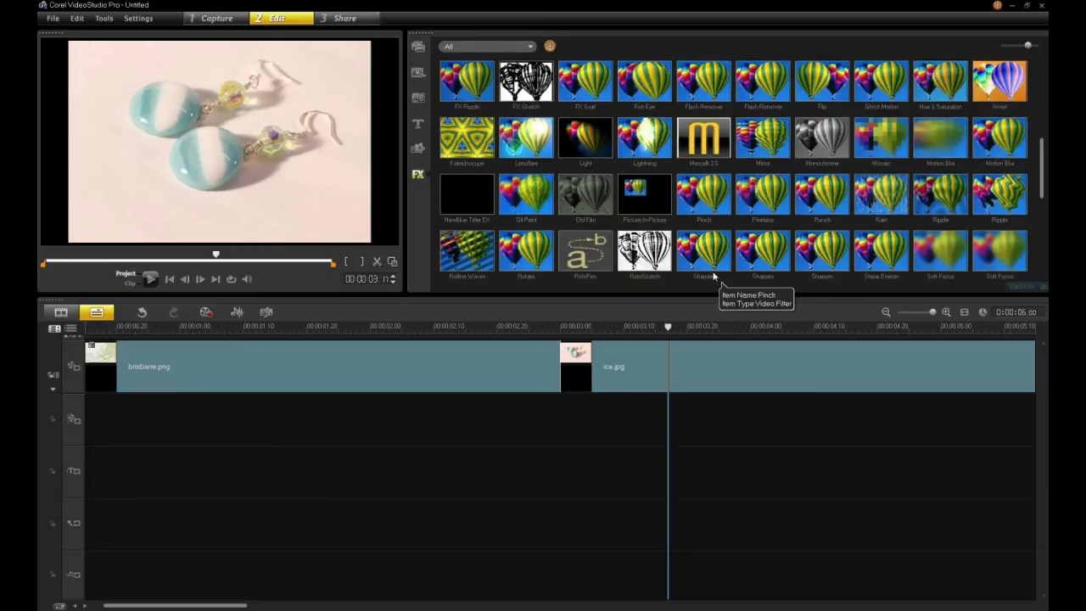
pyautogui.moveTo(585, 253); pyautogui.dragTo(620, 371)
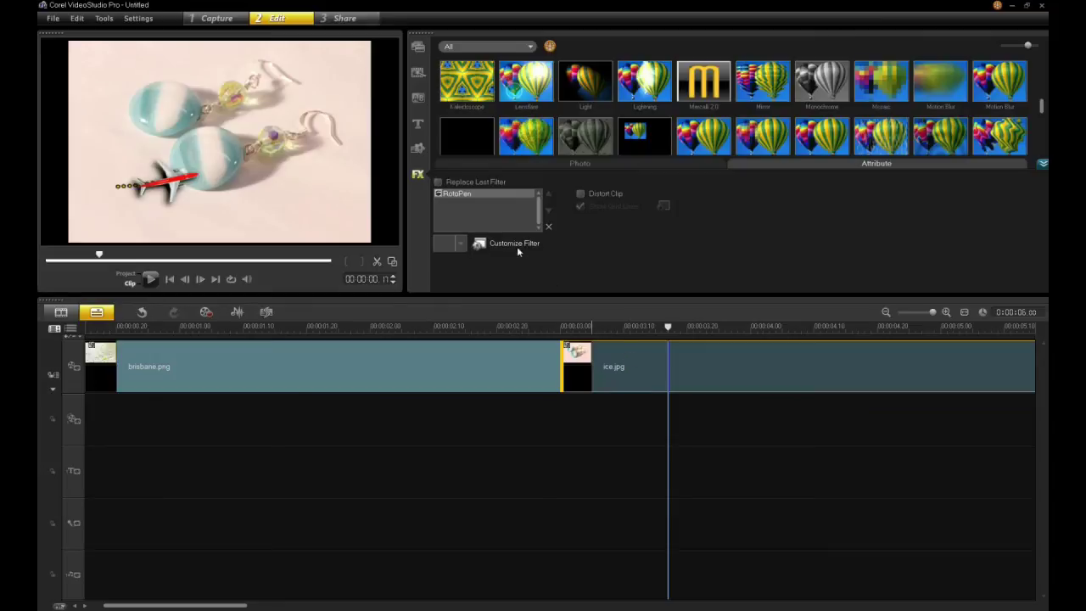
# Draw freehand routes around the earring beads and a handwritten curve below them, then apply
pyautogui.click(514, 244)
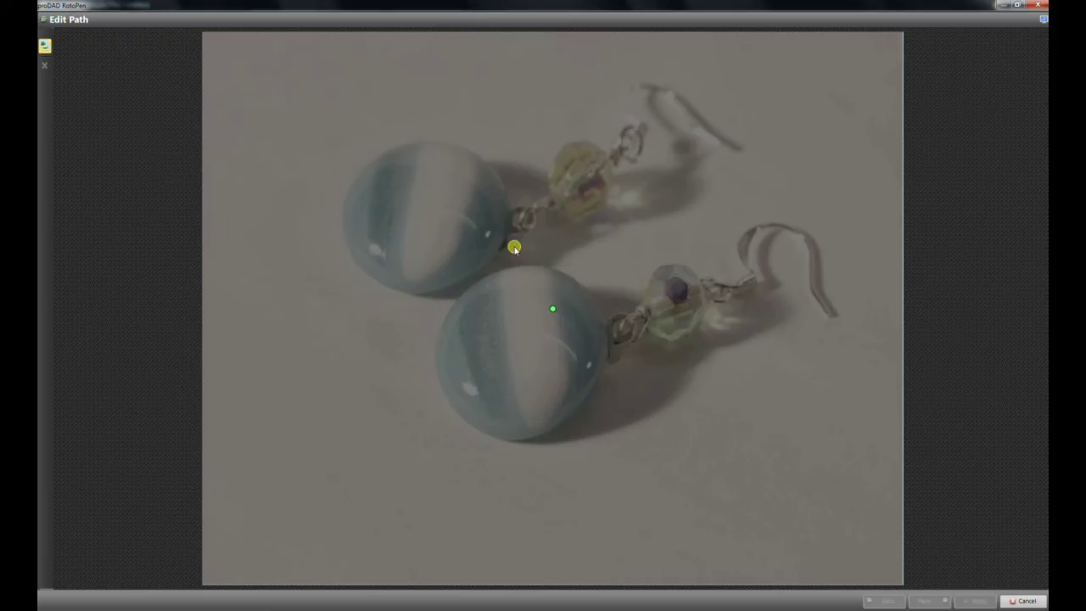
pyautogui.click(477, 272)
pyautogui.click(506, 211)
pyautogui.moveTo(505, 209)
pyautogui.mouseDown()
pyautogui.moveTo(481, 151)
pyautogui.moveTo(428, 153)
pyautogui.mouseUp()
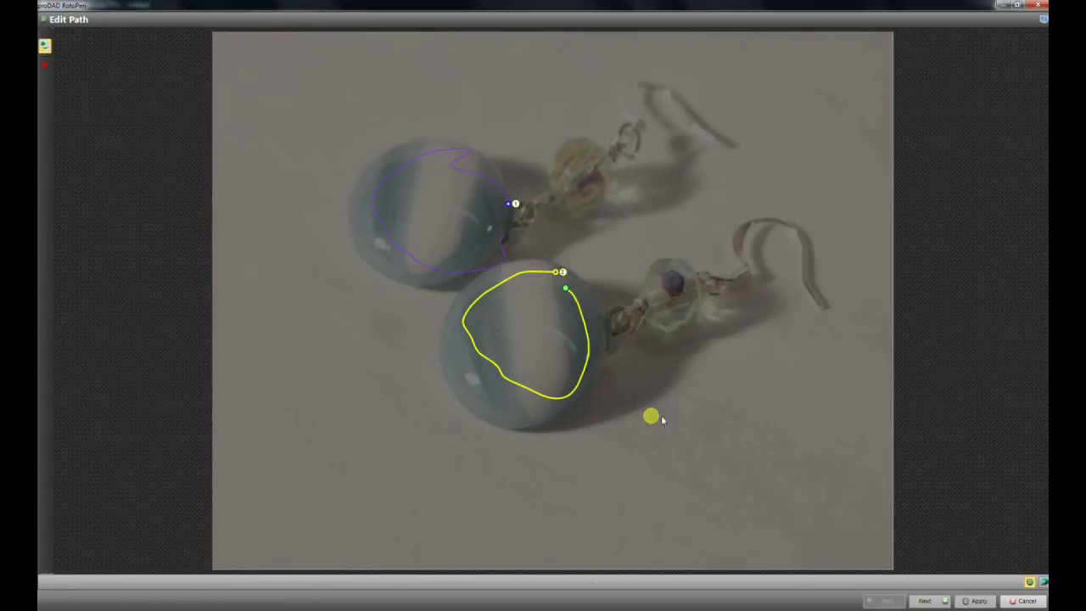
pyautogui.moveTo(622, 433)
pyautogui.mouseDown()
pyautogui.moveTo(642, 521)
pyautogui.moveTo(675, 487)
pyautogui.mouseUp()
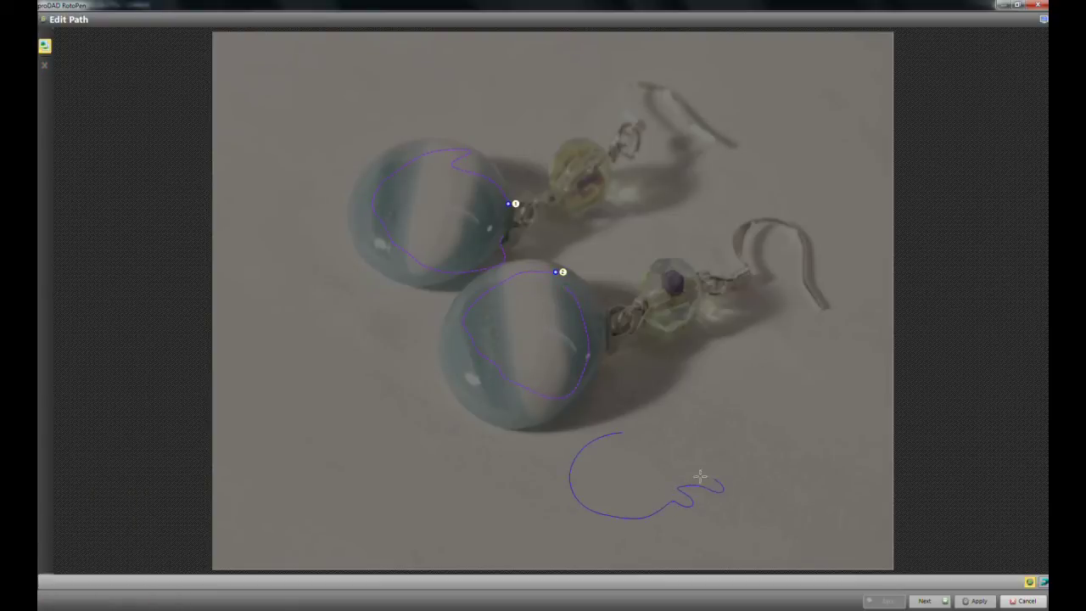
pyautogui.moveTo(738, 431)
pyautogui.mouseDown()
pyautogui.moveTo(803, 497)
pyautogui.moveTo(792, 519)
pyautogui.mouseUp()
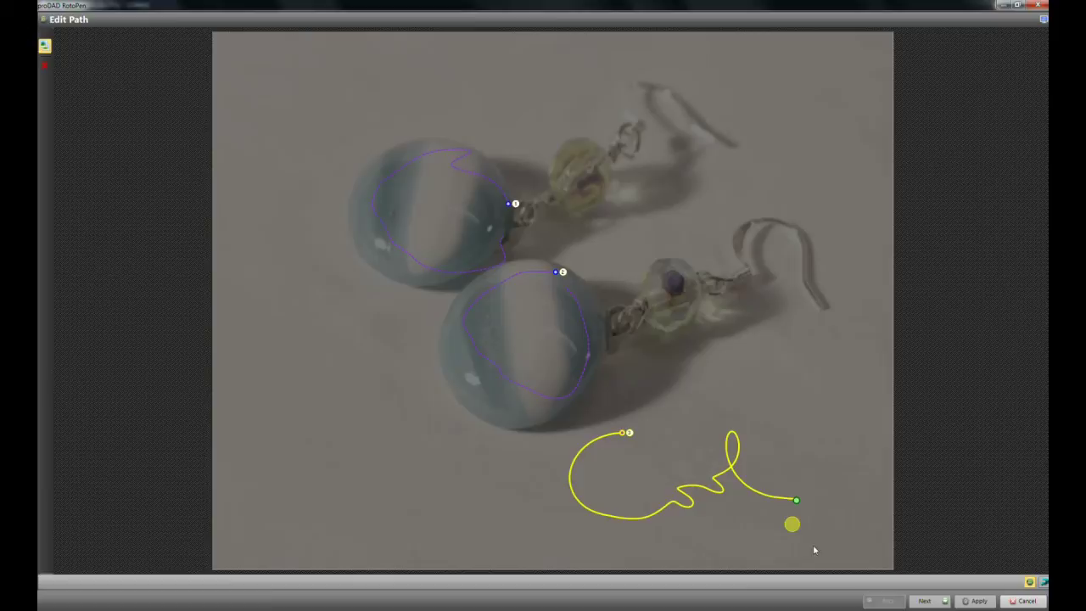
pyautogui.click(974, 601)
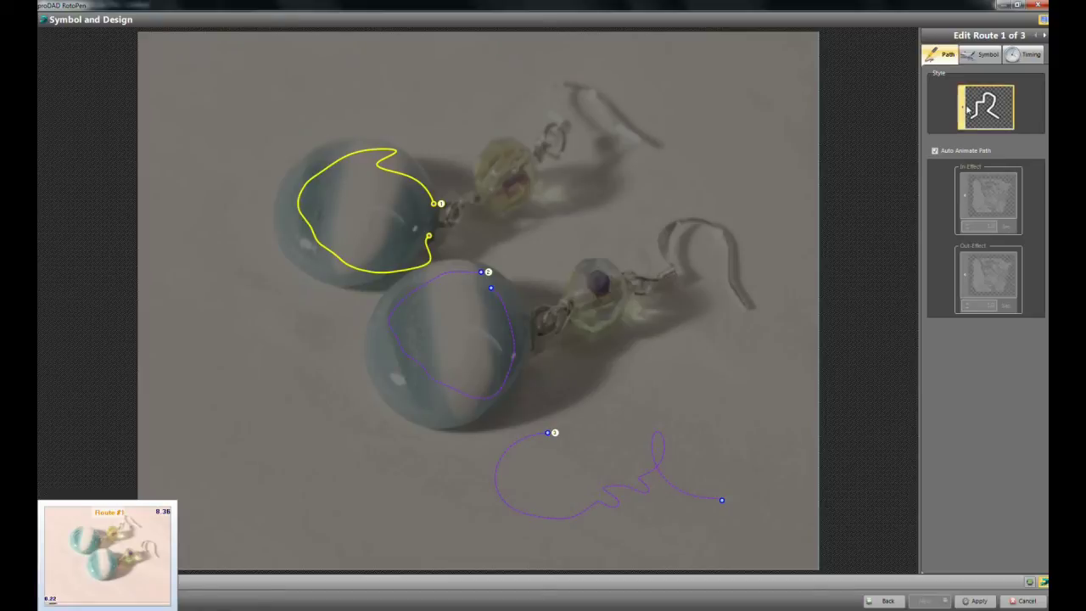
# Style route 1 yellow sparkle, route 2 black-and-yellow, route 3 dark dotted, and apply
pyautogui.click(959, 119)
pyautogui.click(937, 120)
pyautogui.click(492, 290)
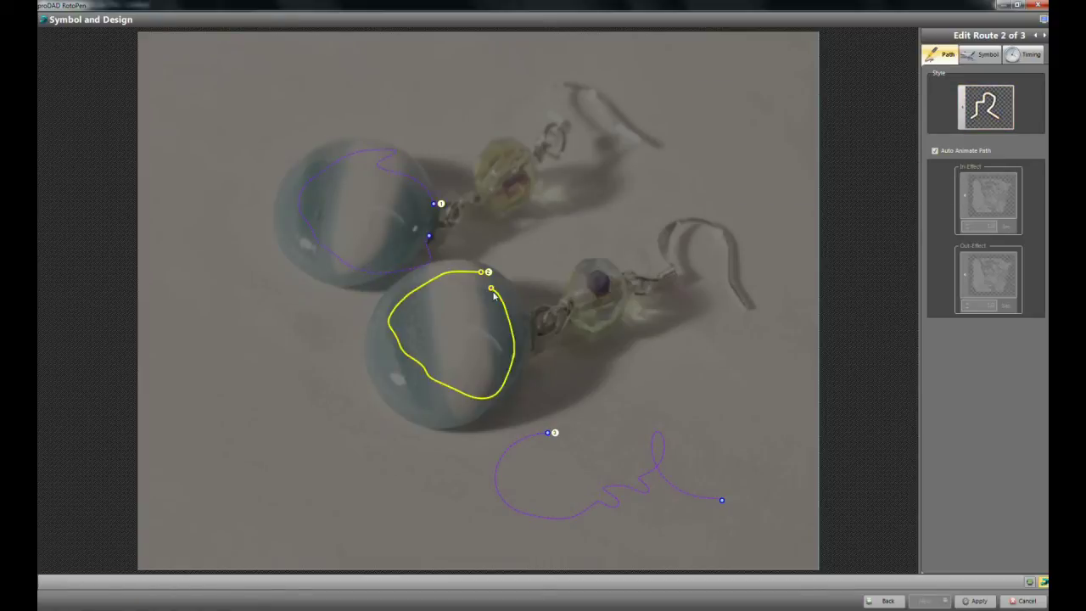
pyautogui.click(962, 110)
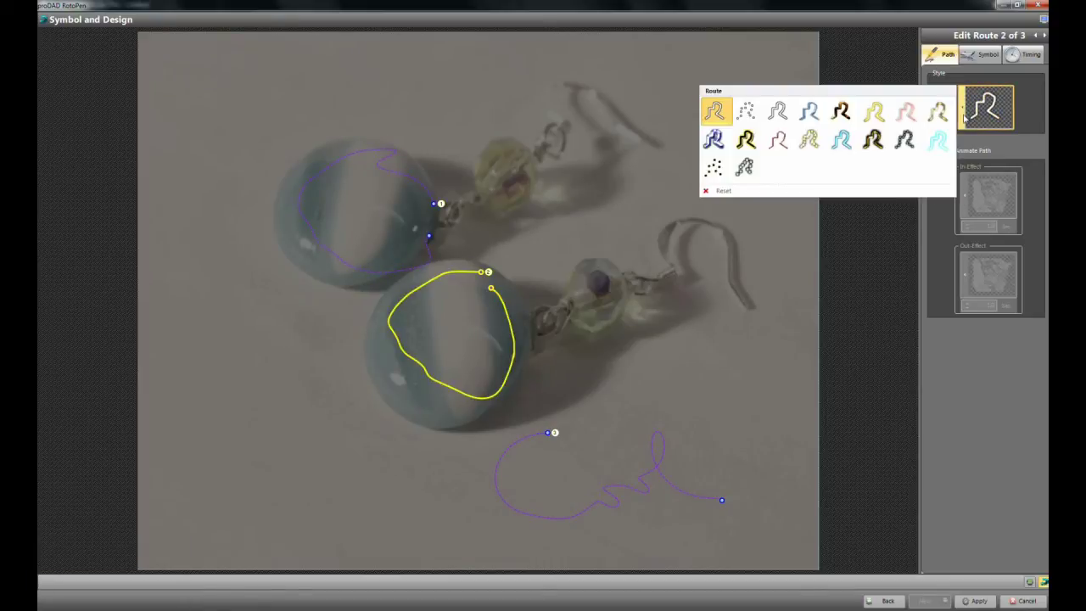
pyautogui.click(888, 141)
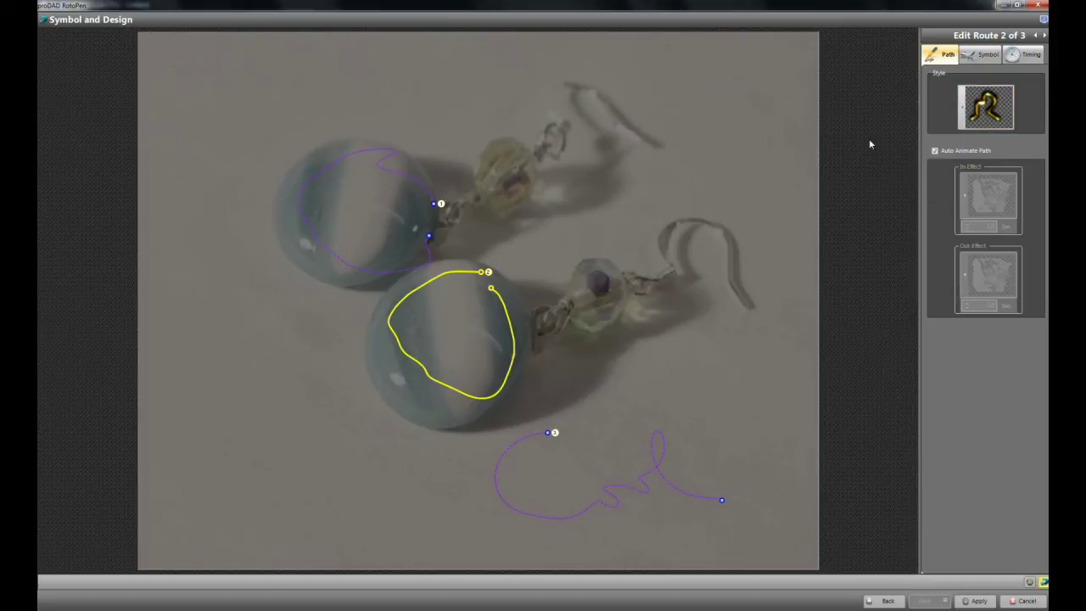
pyautogui.click(529, 438)
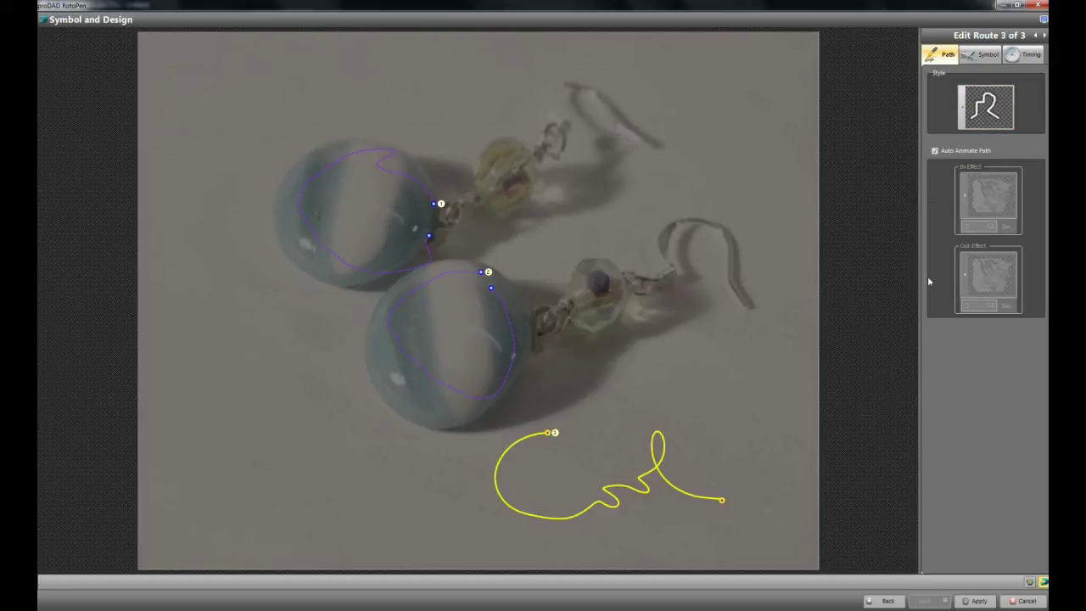
pyautogui.click(964, 110)
pyautogui.click(899, 146)
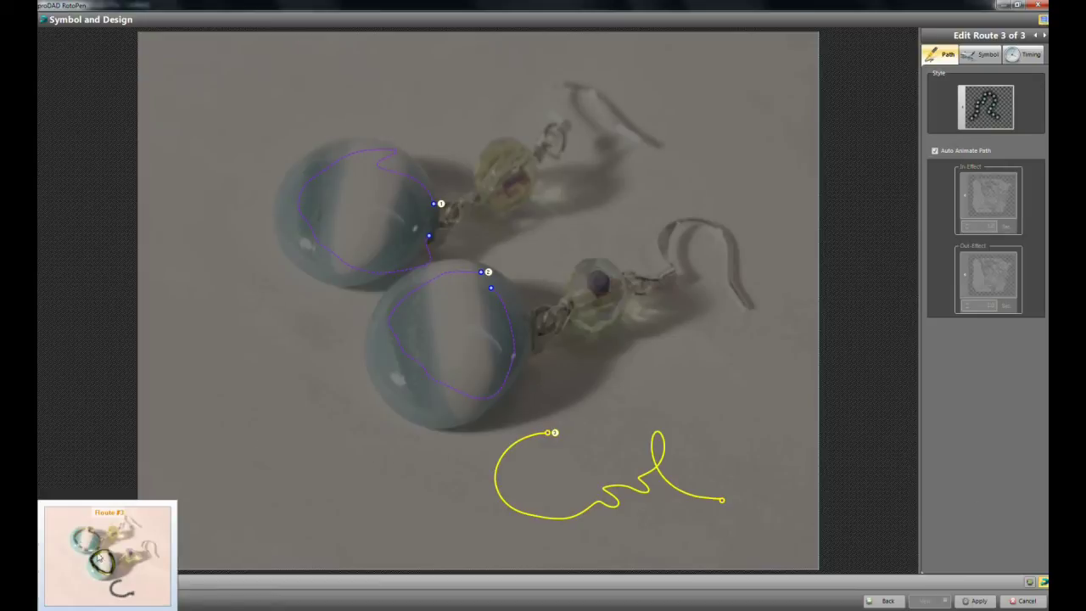
pyautogui.click(976, 600)
pyautogui.click(578, 328)
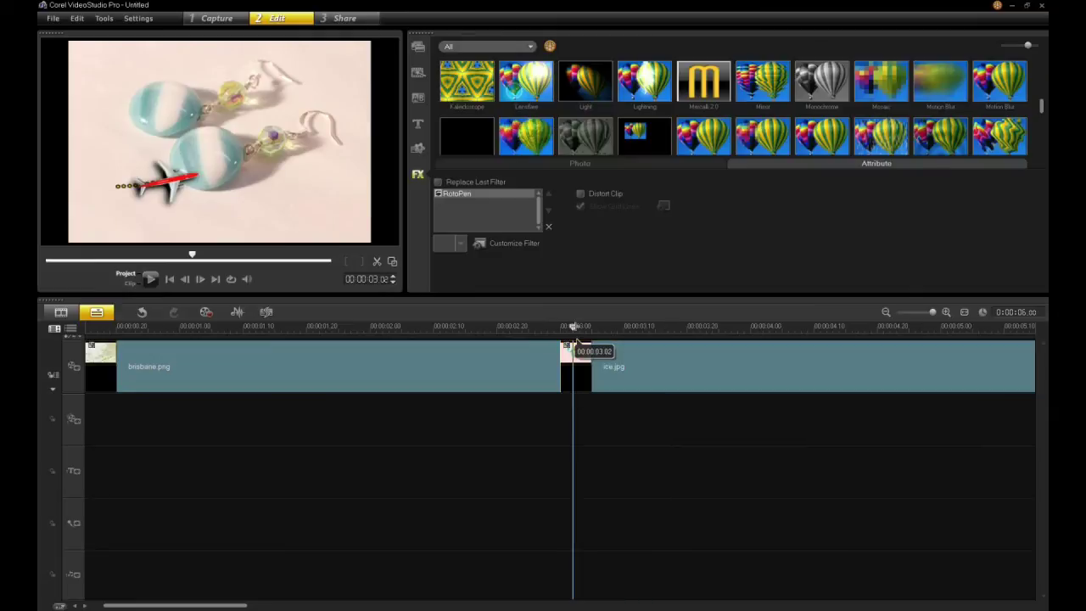
pyautogui.press('space')
pyautogui.moveTo(804, 360); pyautogui.dragTo(973, 373)
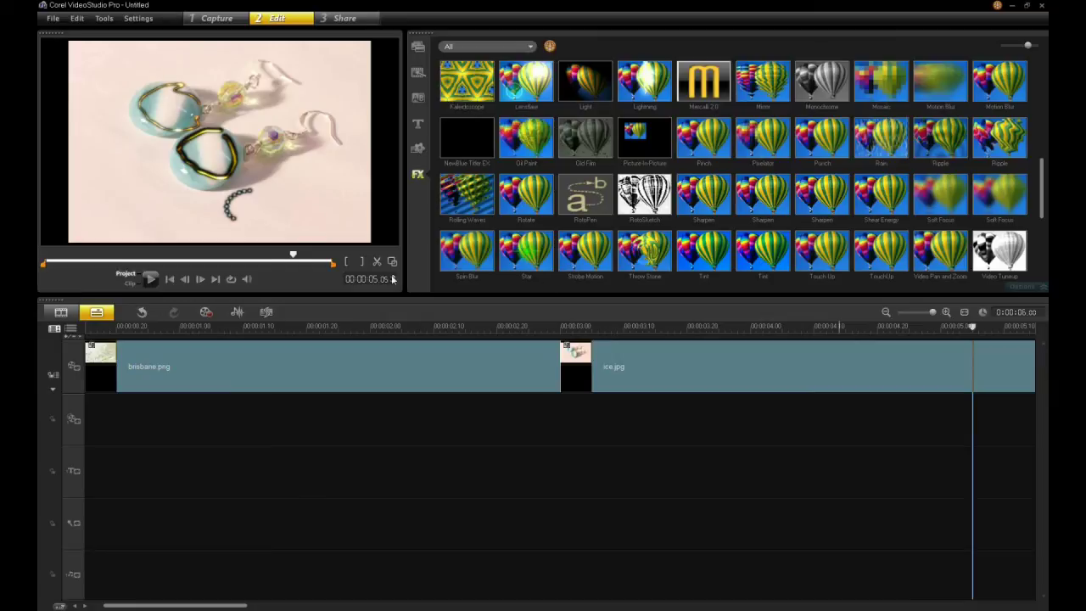
pyautogui.click(151, 280)
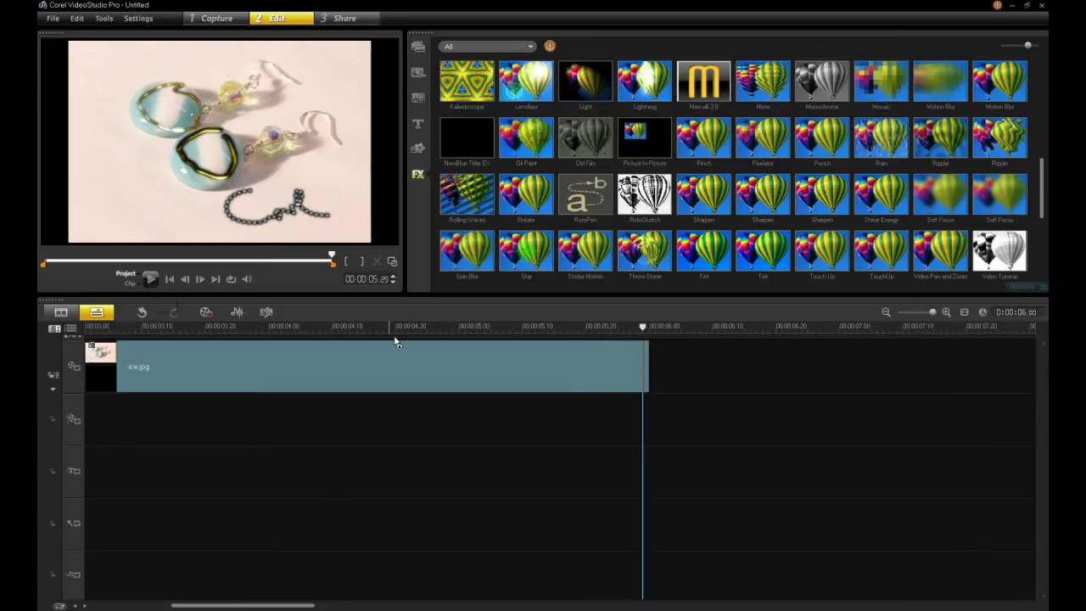
pyautogui.moveTo(396, 328)
pyautogui.mouseDown()
pyautogui.moveTo(301, 352)
pyautogui.moveTo(572, 359)
pyautogui.moveTo(409, 358)
pyautogui.moveTo(345, 395)
pyautogui.mouseUp()
pyautogui.click(359, 360)
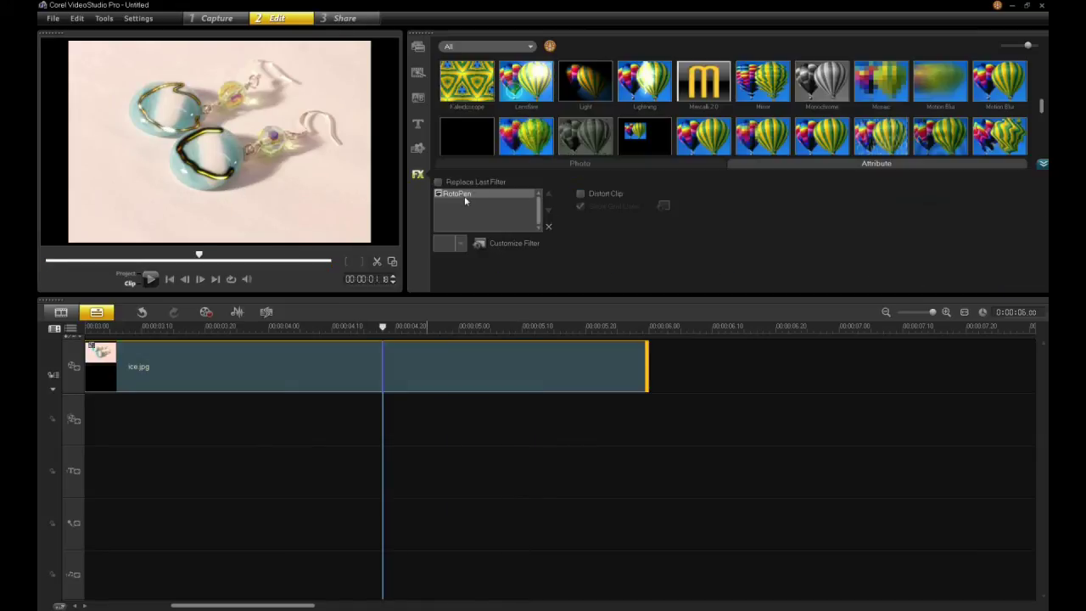
# Add the Ripple filter to ice.jpg and play the rippled preview from 00:00:04:15
pyautogui.click(1042, 165)
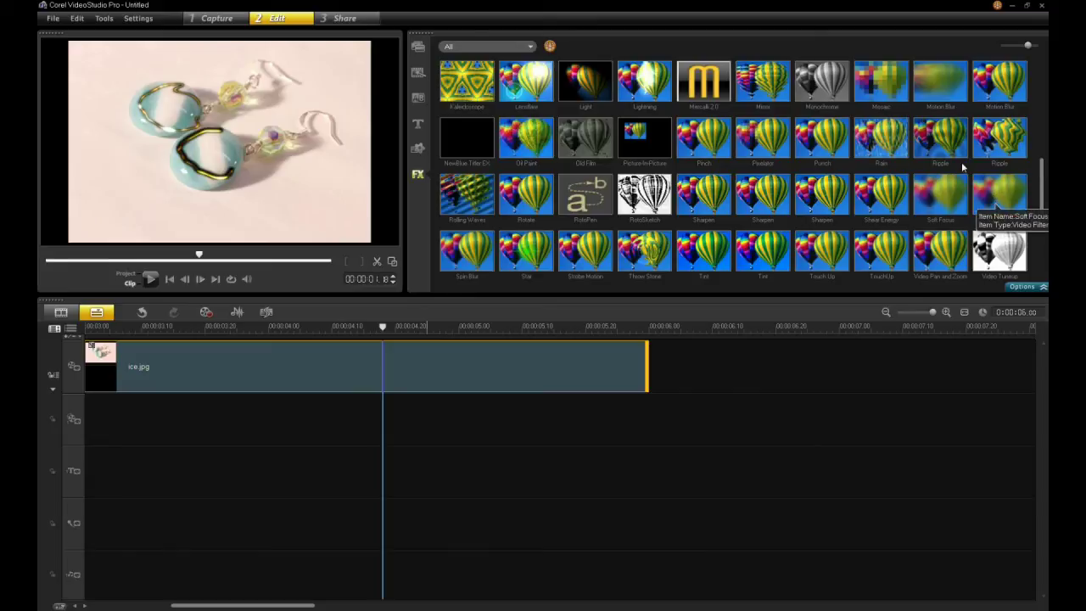
pyautogui.moveTo(473, 385); pyautogui.dragTo(476, 379)
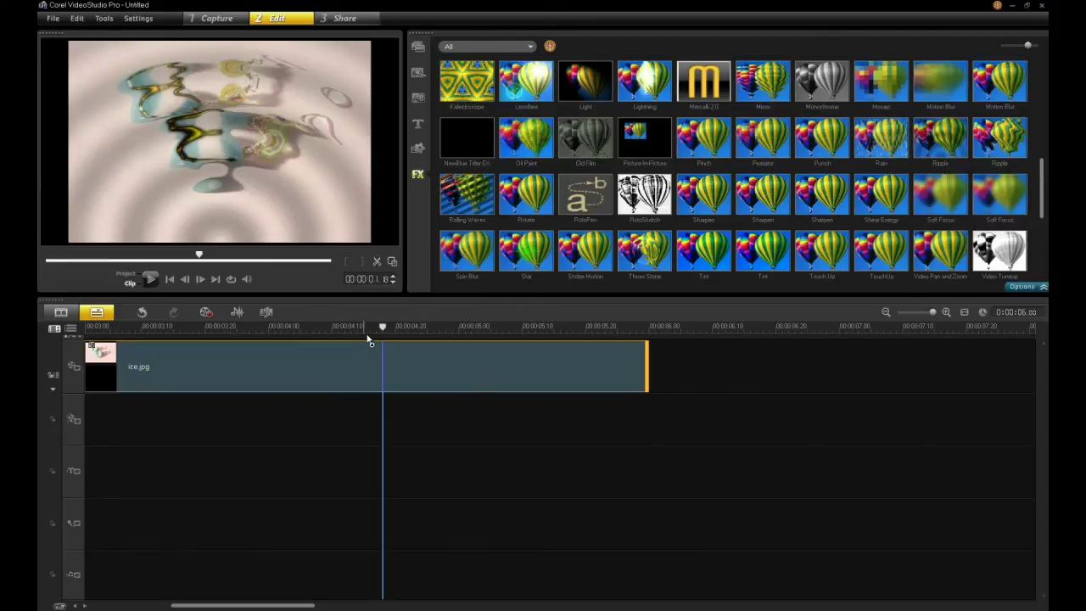
pyautogui.moveTo(371, 329); pyautogui.dragTo(370, 329)
pyautogui.press('space')
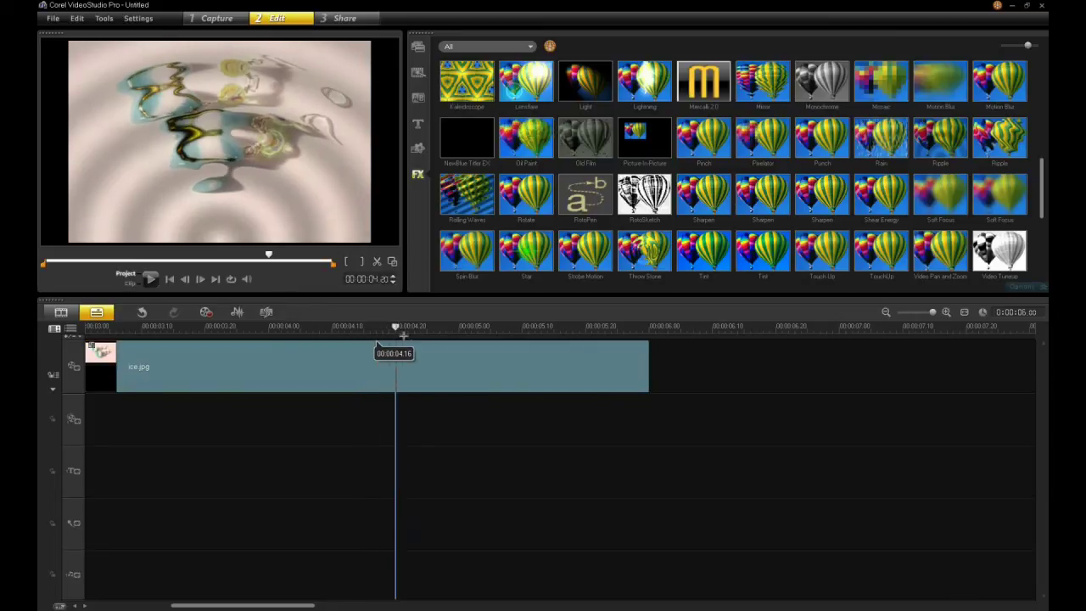
pyautogui.click(444, 362)
pyautogui.doubleClick(445, 362)
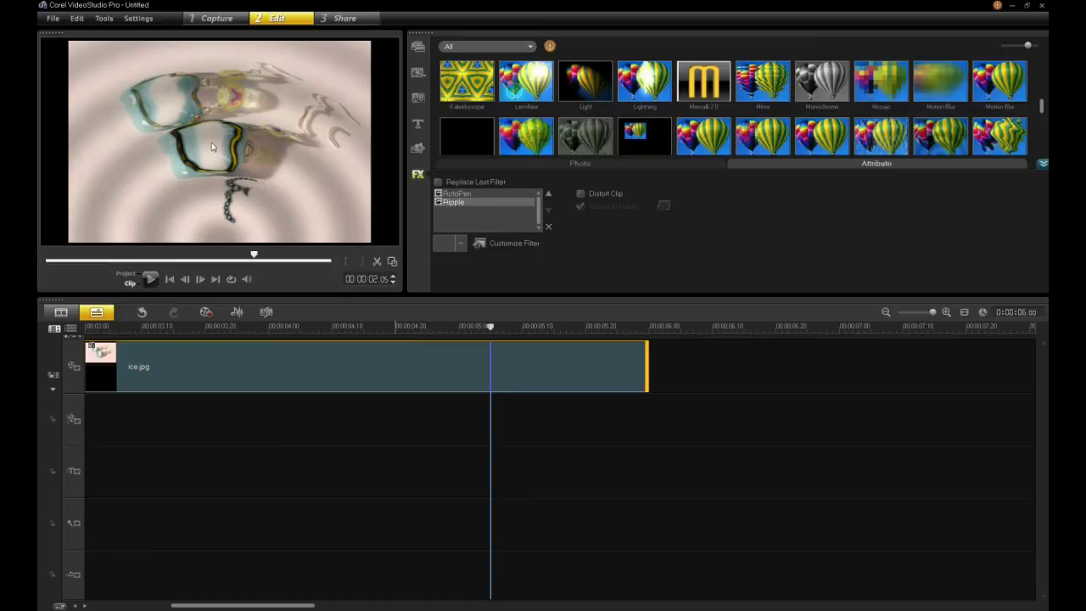
# Move Ripple ahead of RotoPen on ice.jpg and scrub to preview around 00:00:04:16
pyautogui.click(549, 194)
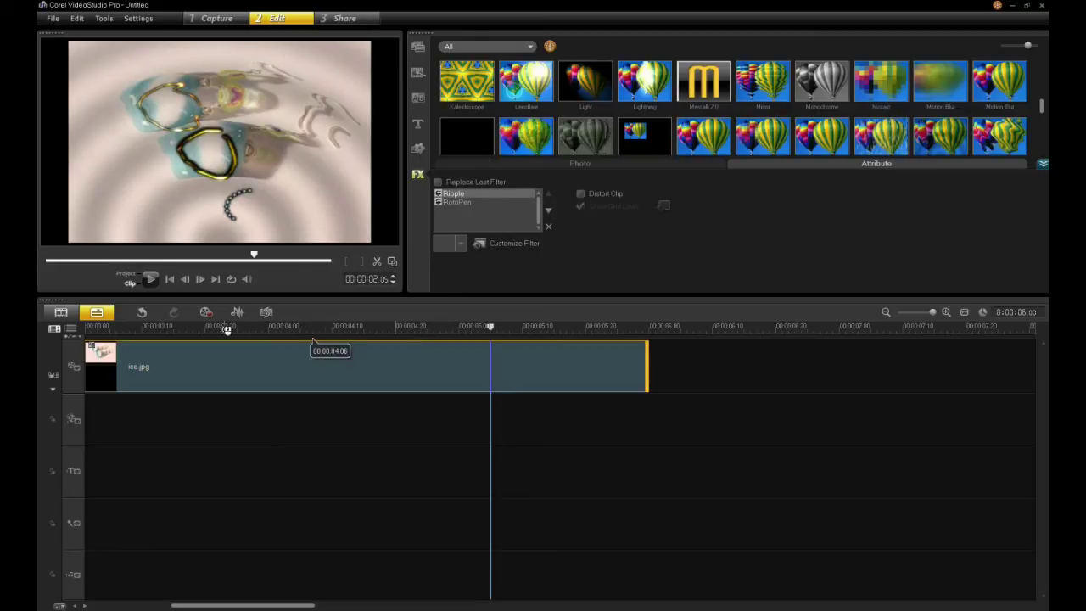
pyautogui.moveTo(224, 329); pyautogui.dragTo(449, 369)
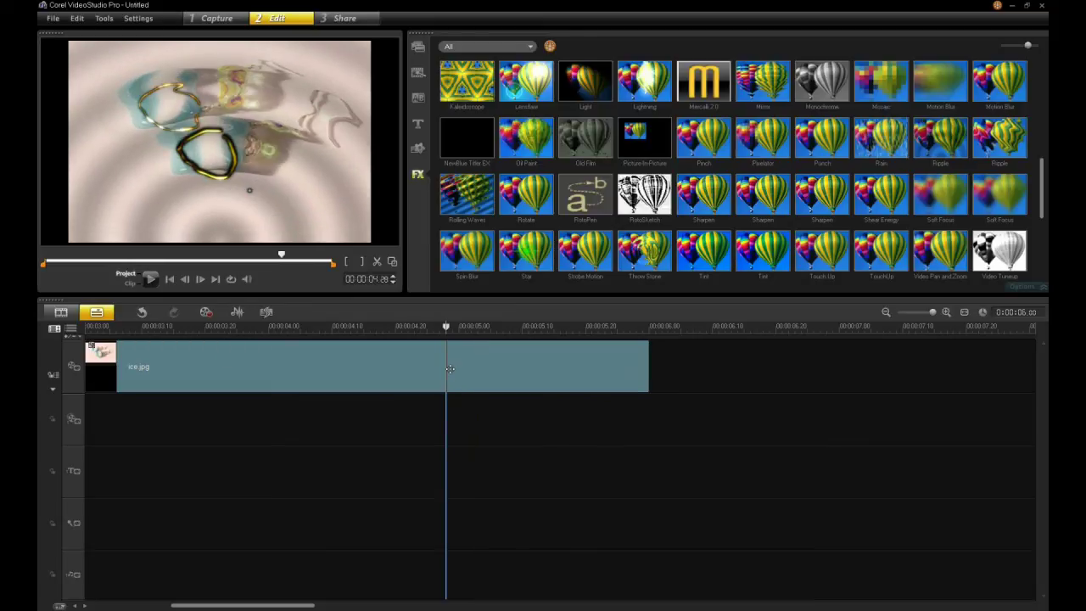
pyautogui.moveTo(371, 338)
pyautogui.mouseDown()
pyautogui.moveTo(374, 347)
pyautogui.moveTo(358, 328)
pyautogui.mouseUp()
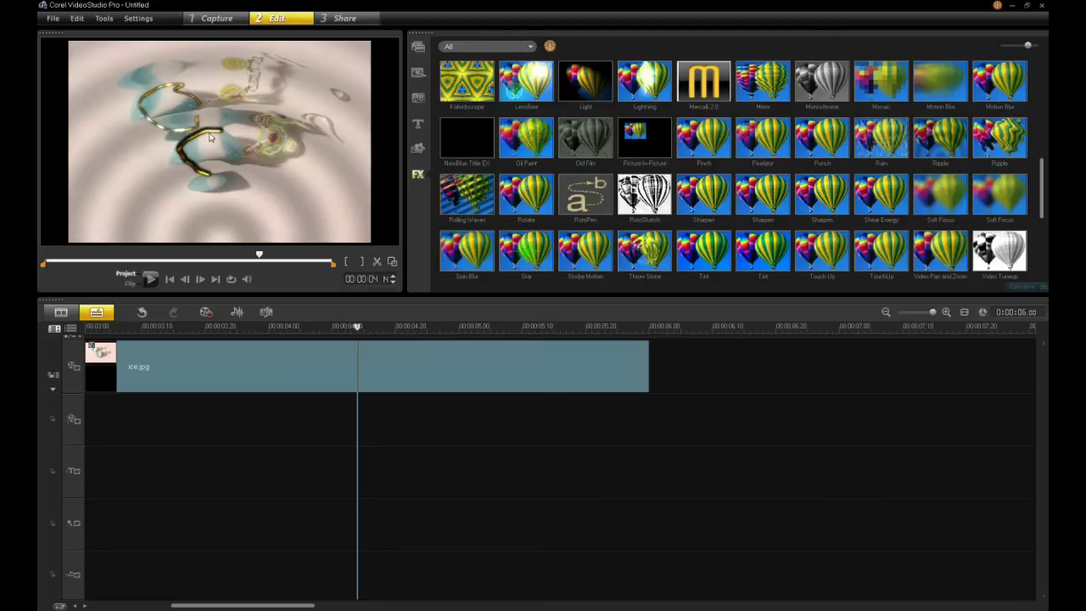